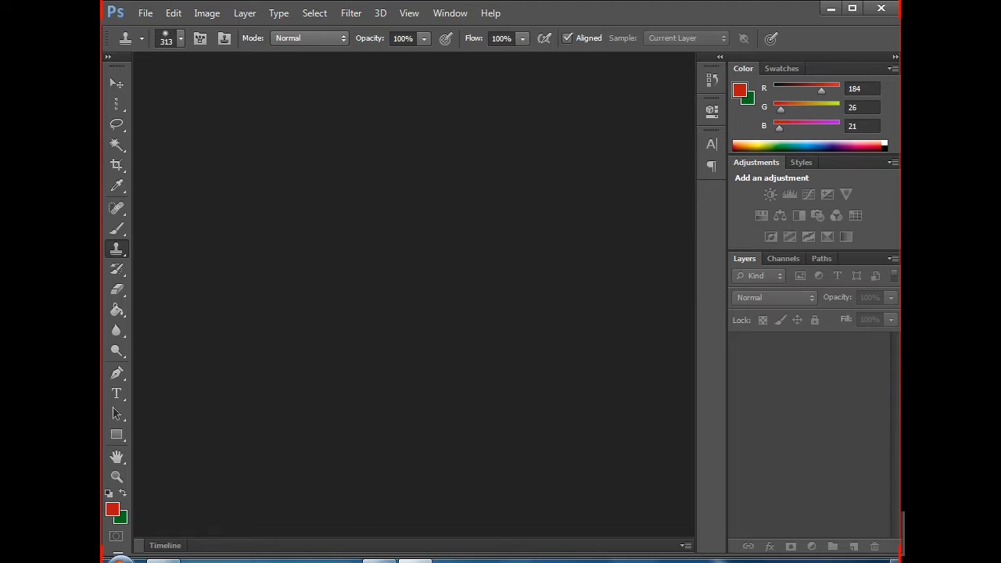
Open bottle-7117637_1920 from the WORDPRESS folder in Photoshop.
click(258, 558)
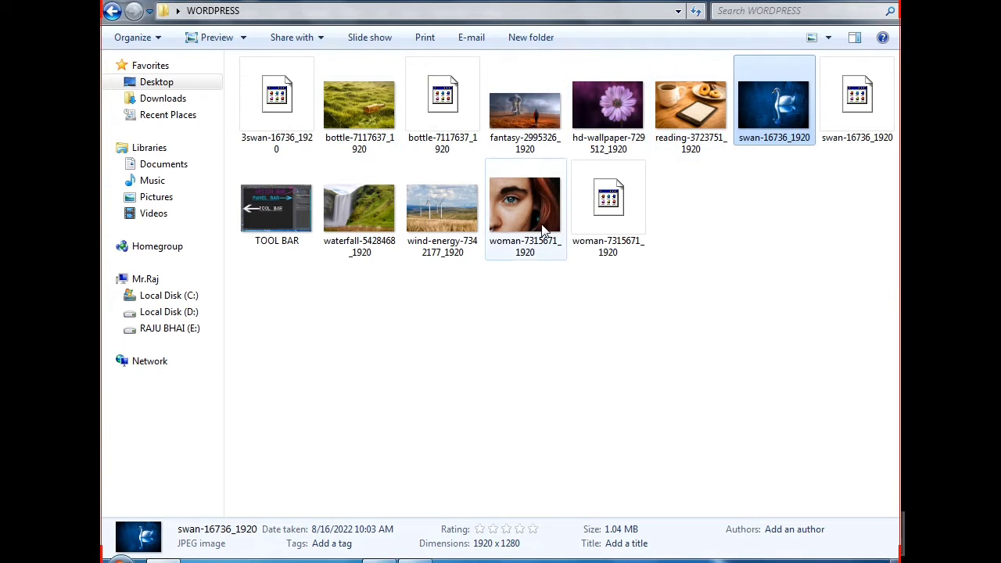
drag(375, 97, 380, 368)
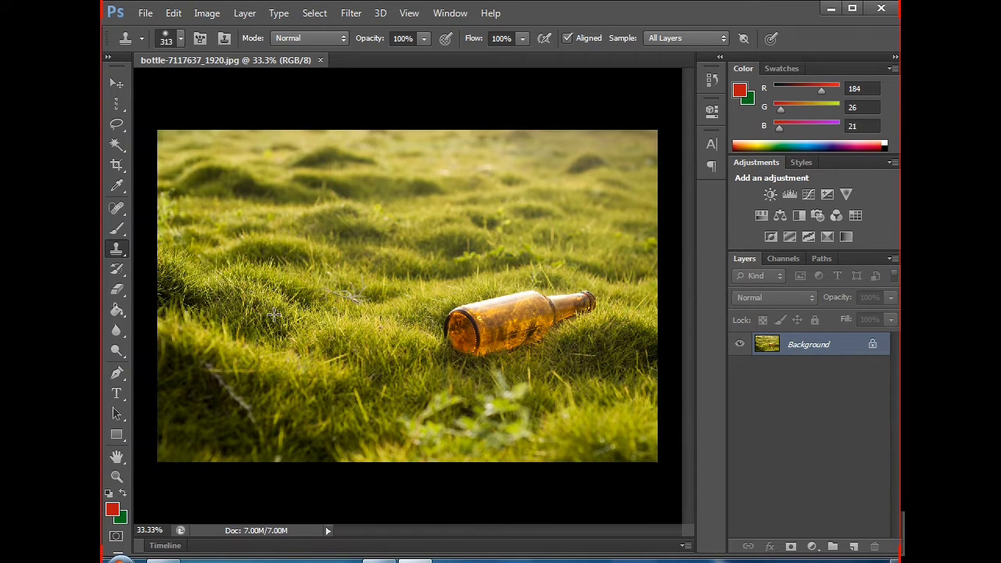
Remove the bottle from the photo with the Clone Stamp, sampling the grass to its left and painting it over the bottle.
click(274, 314)
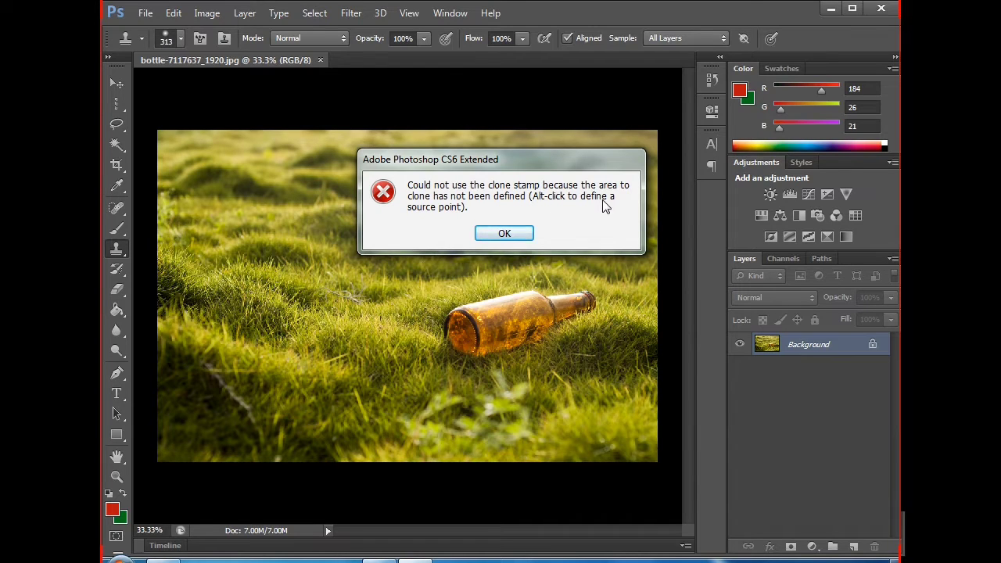
click(499, 235)
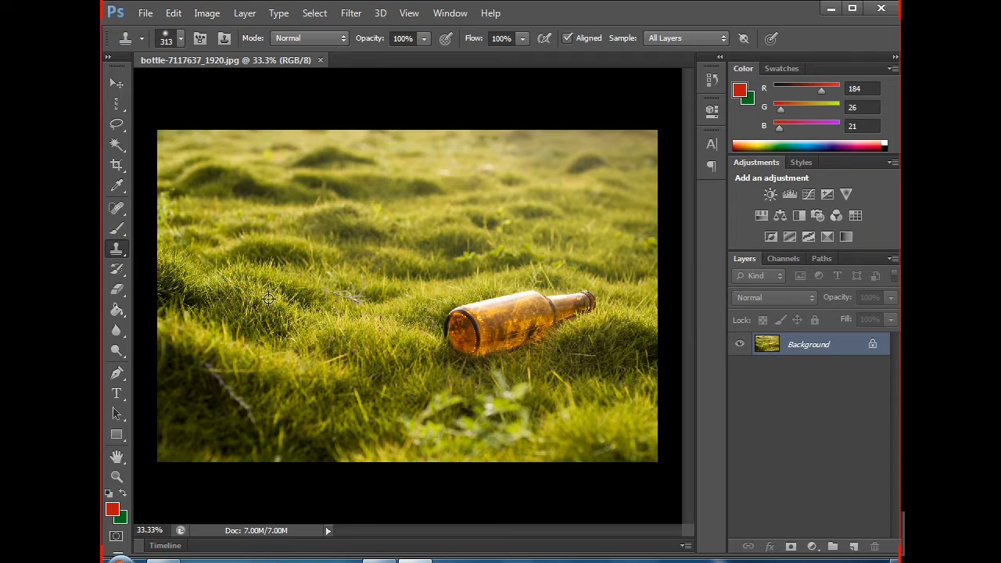
drag(268, 298, 315, 319)
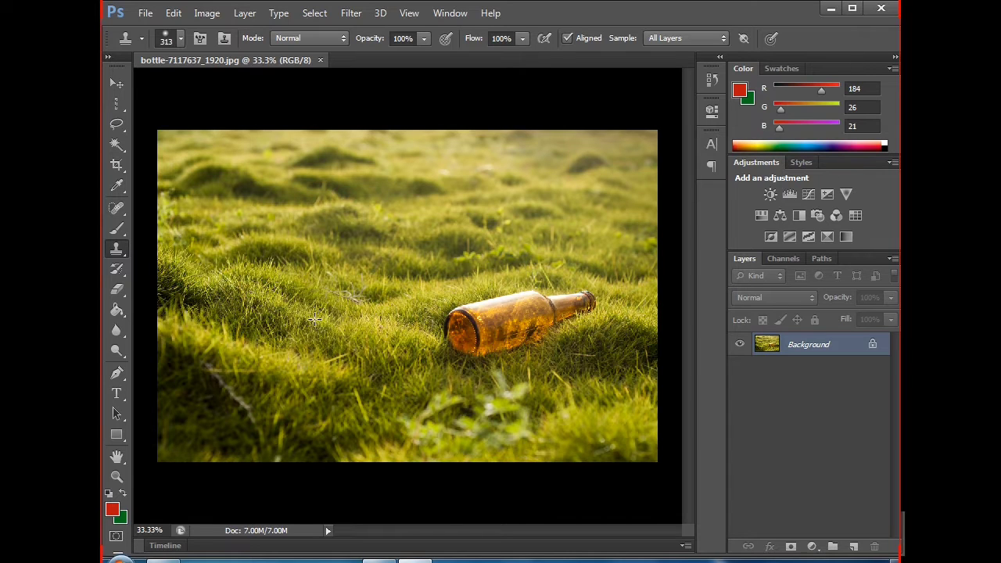
mouse_move(433, 364)
mouse_down()
mouse_move(469, 340)
mouse_move(457, 332)
mouse_move(481, 313)
mouse_move(594, 298)
mouse_move(508, 351)
mouse_move(461, 360)
mouse_move(516, 342)
mouse_move(458, 349)
mouse_move(483, 347)
mouse_up()
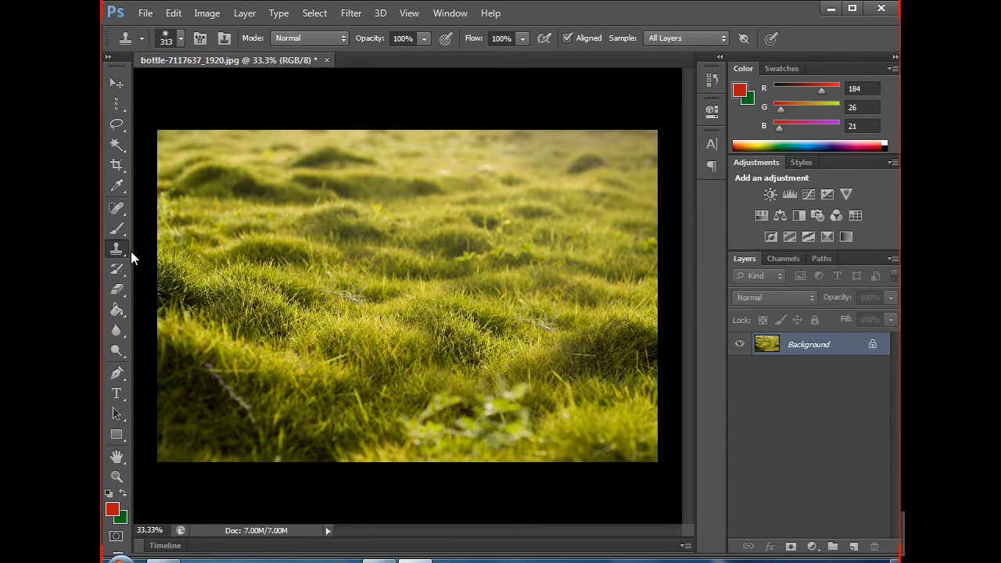
Open swan-16736_1920 from the WORDPRESS folder as a separate document and add a new layer above its background.
key(alt+Tab)
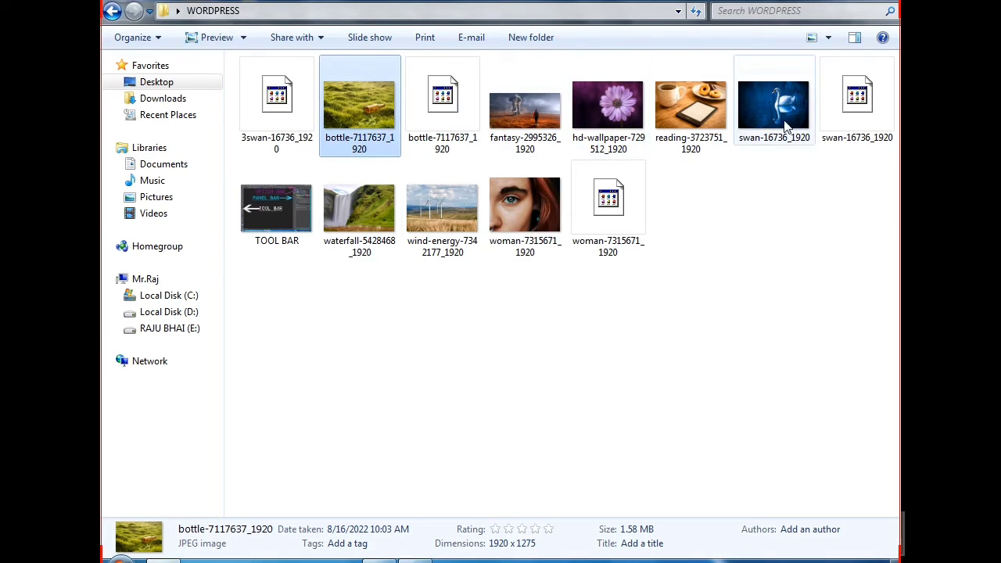
drag(760, 109, 366, 79)
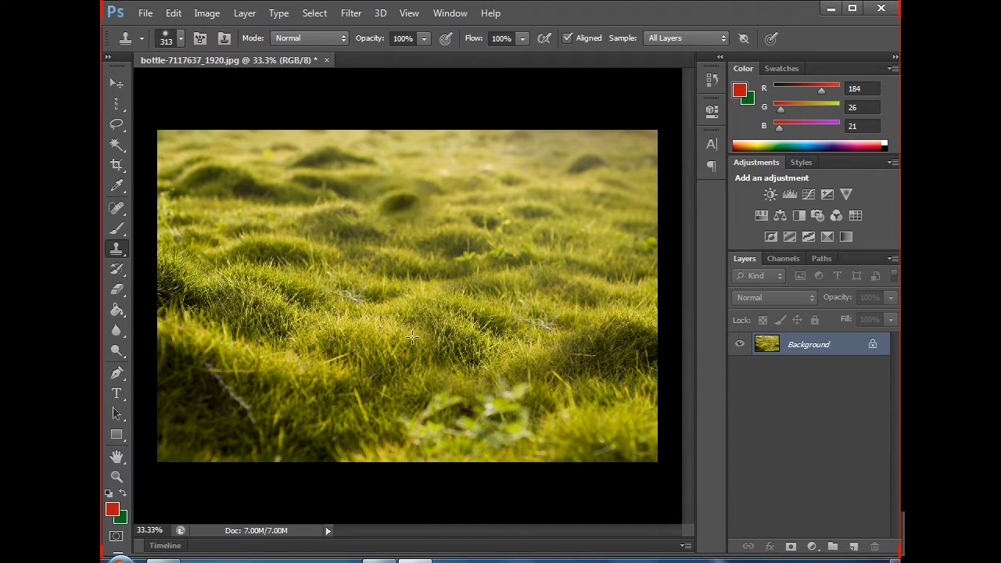
click(163, 560)
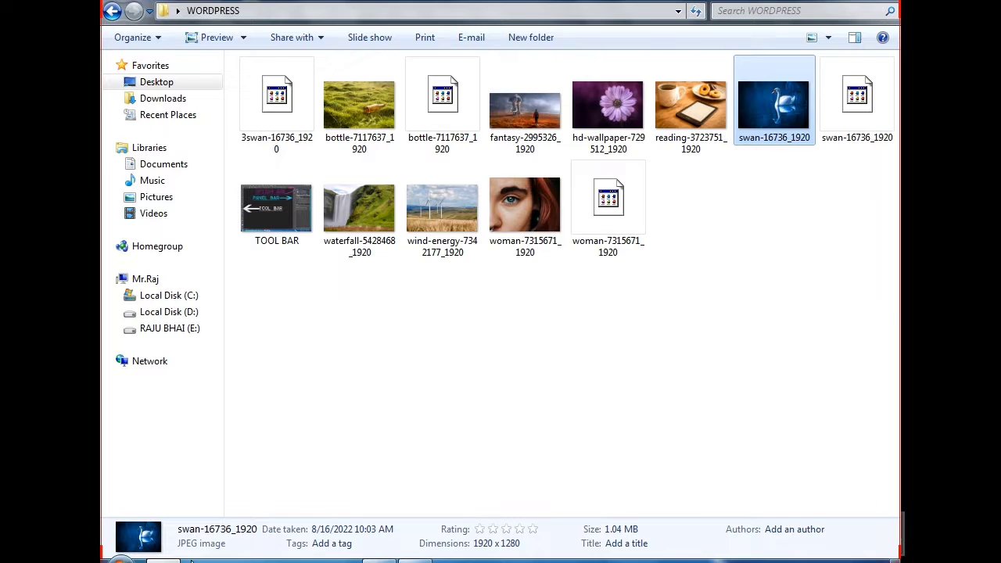
drag(774, 106, 369, 59)
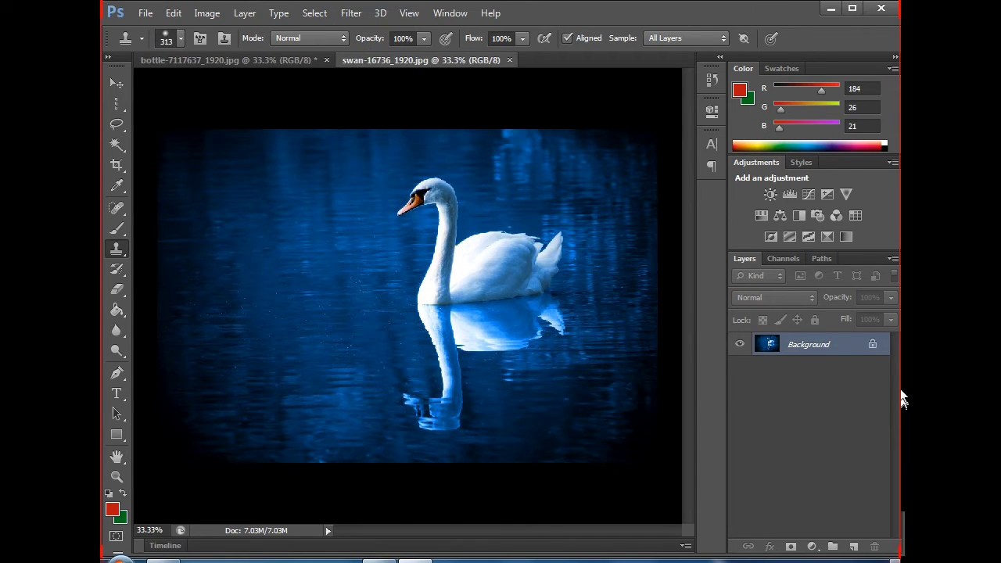
click(853, 546)
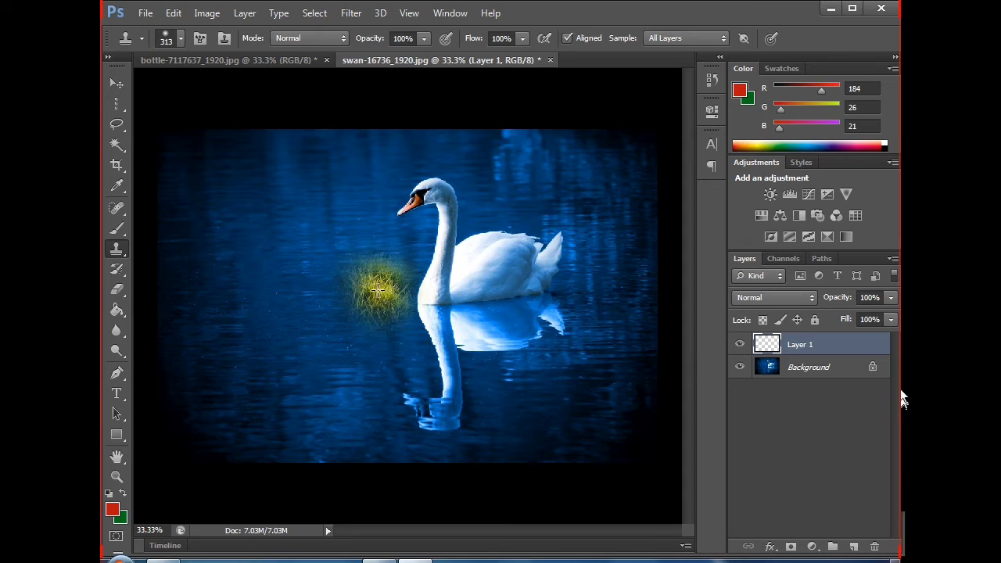
Try cloning the swan from its beak into the water left of the original on Layer 1, and undo it.
alt+click(398, 214)
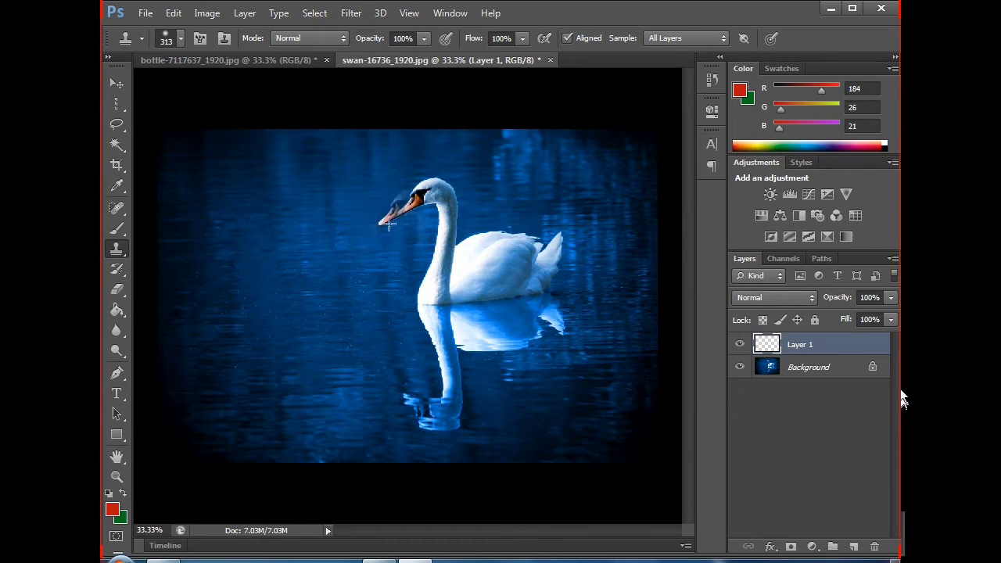
mouse_move(253, 212)
mouse_down()
mouse_move(211, 203)
mouse_move(239, 185)
mouse_move(265, 210)
mouse_move(274, 265)
mouse_move(246, 273)
mouse_move(277, 338)
mouse_move(323, 254)
mouse_move(361, 275)
mouse_move(278, 335)
mouse_move(368, 273)
mouse_up()
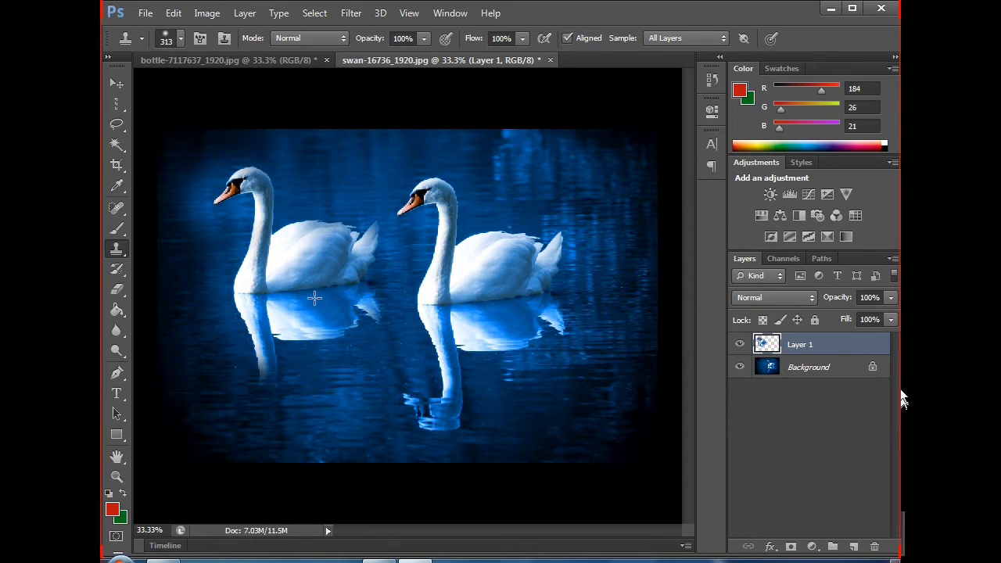
key(ctrl+z)
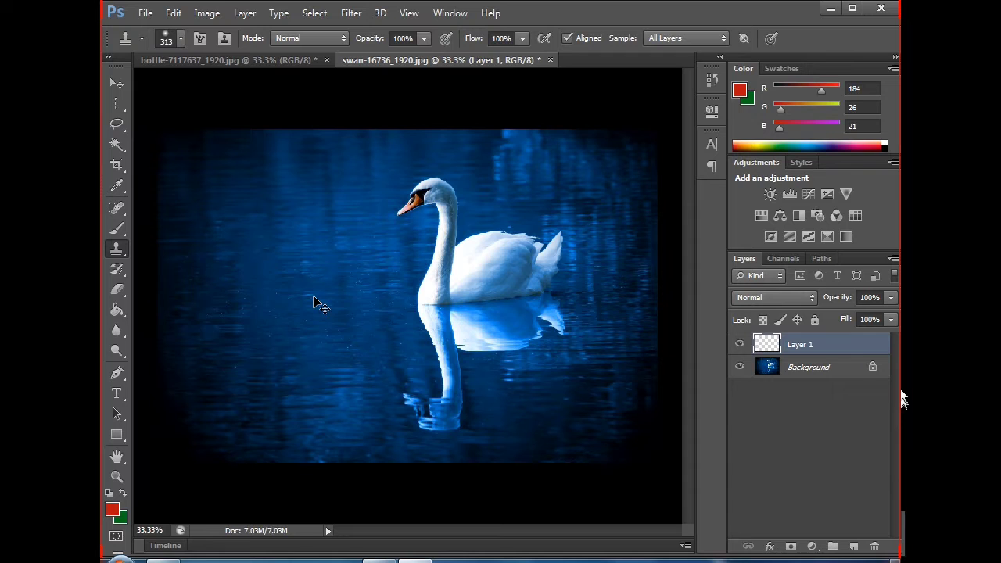
Show the Clone Source settings beside the swan and make the first source slot active.
click(450, 15)
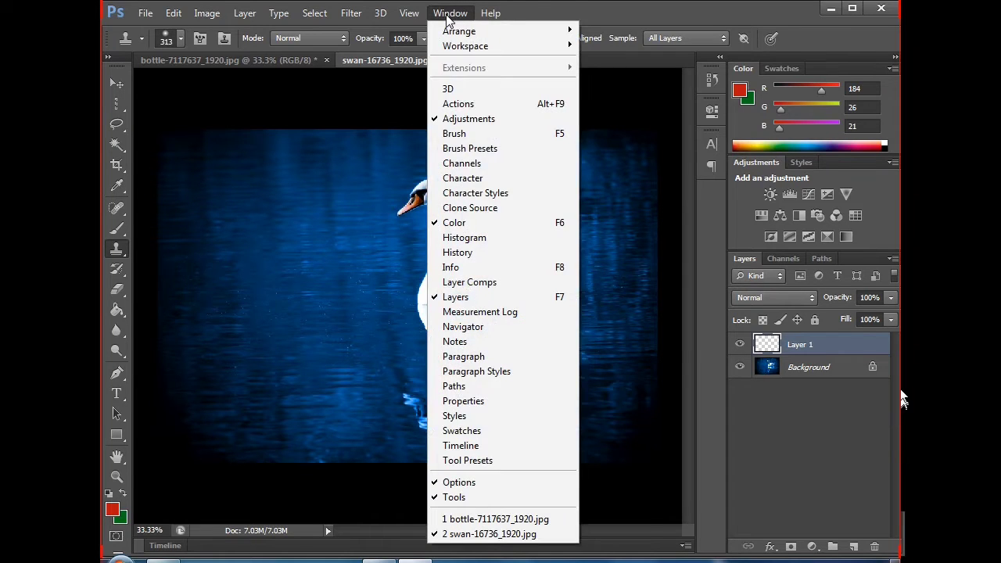
click(469, 208)
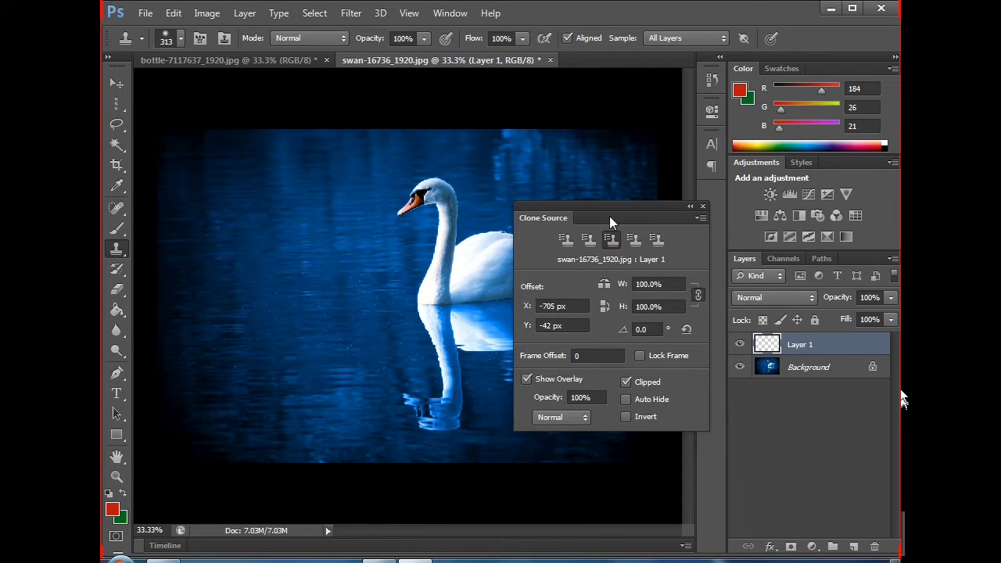
drag(609, 223, 636, 253)
click(588, 274)
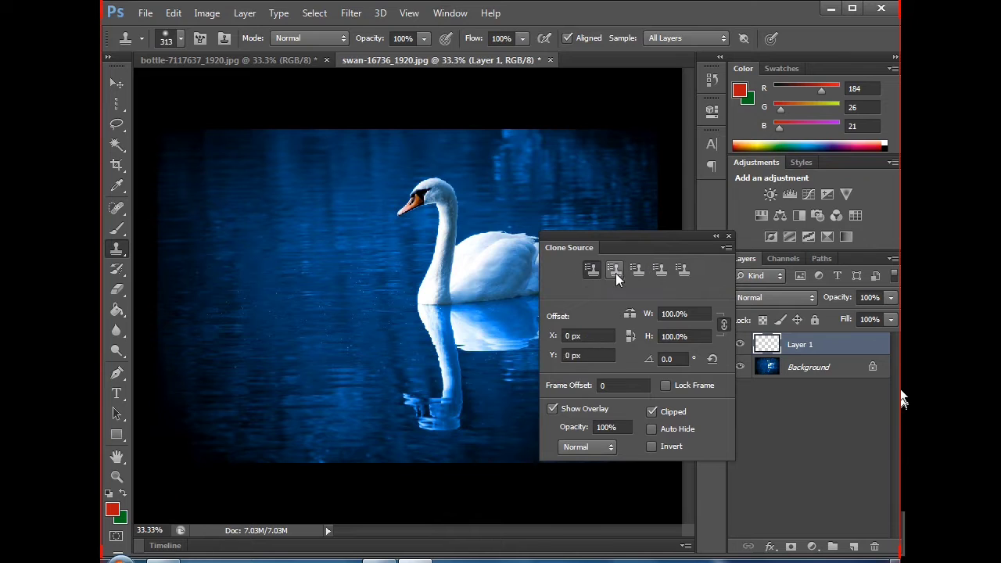
click(634, 273)
click(659, 270)
click(614, 271)
click(593, 270)
Sample the swan's beak as the first clone source and the reflection of its head as the second.
alt+click(401, 213)
click(615, 272)
alt+click(410, 407)
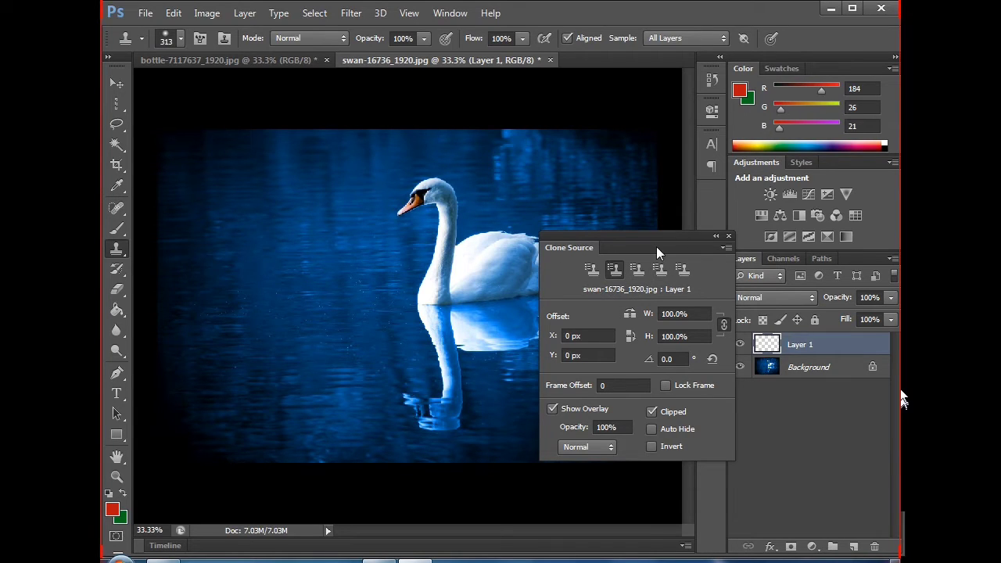
Flip the second clone source horizontally, resample it at the beak's tip and paint a mirrored swan with its reflection facing the original.
drag(656, 246, 669, 213)
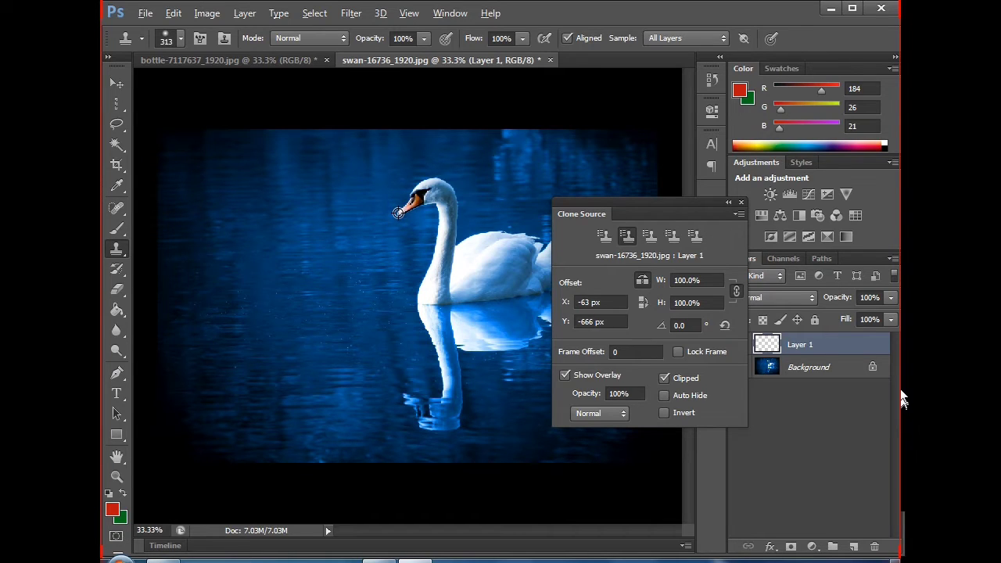
alt+click(398, 212)
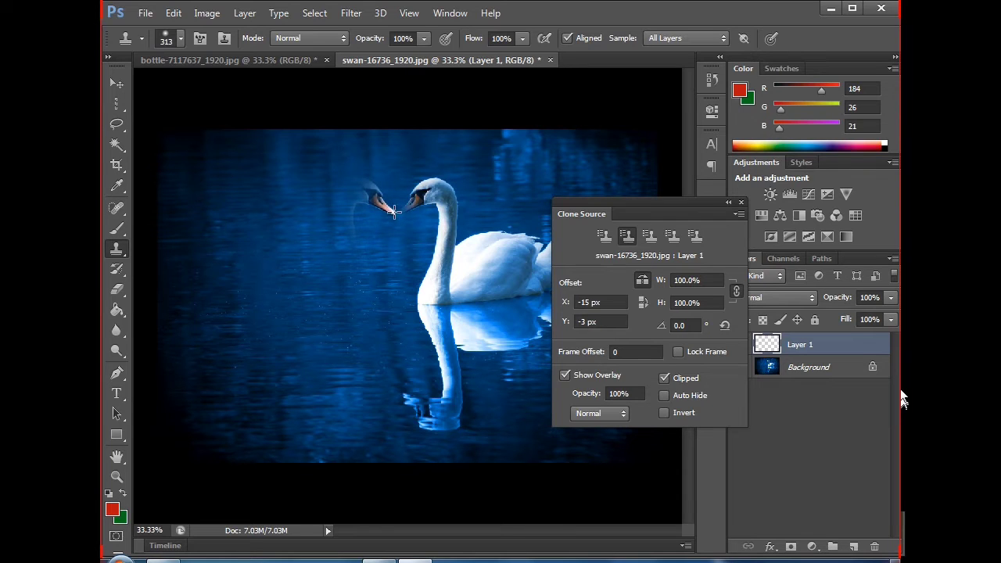
mouse_move(395, 212)
mouse_down()
mouse_move(347, 199)
mouse_move(336, 223)
mouse_move(340, 261)
mouse_move(366, 287)
mouse_move(329, 258)
mouse_up()
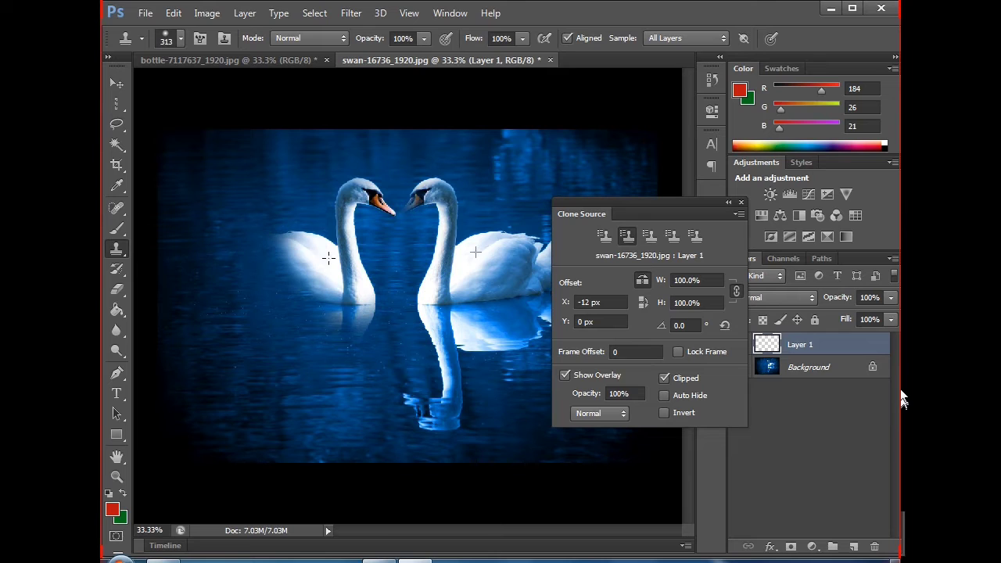
mouse_move(360, 292)
mouse_down()
mouse_move(366, 328)
mouse_move(376, 322)
mouse_move(365, 346)
mouse_move(352, 348)
mouse_move(329, 319)
mouse_move(334, 336)
mouse_move(354, 341)
mouse_move(340, 382)
mouse_move(358, 408)
mouse_move(384, 402)
mouse_move(362, 423)
mouse_move(335, 417)
mouse_move(384, 398)
mouse_up()
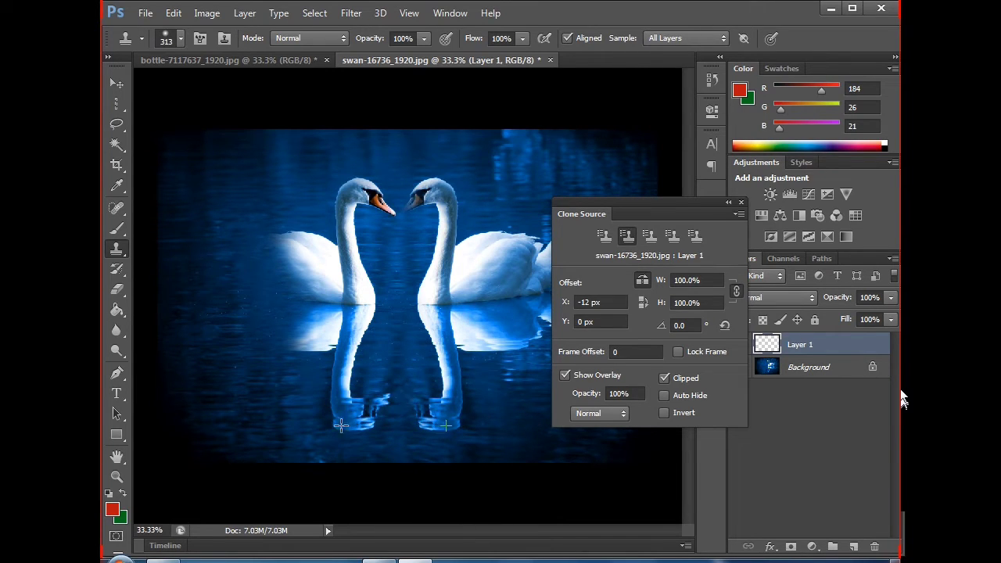
mouse_move(341, 425)
mouse_down()
mouse_move(326, 393)
mouse_move(322, 326)
mouse_move(276, 343)
mouse_move(284, 268)
mouse_move(267, 240)
mouse_move(226, 244)
mouse_move(282, 335)
mouse_move(308, 271)
mouse_move(295, 256)
mouse_move(325, 281)
mouse_move(308, 358)
mouse_move(273, 361)
mouse_move(249, 345)
mouse_move(245, 265)
mouse_move(230, 237)
mouse_move(336, 230)
mouse_up()
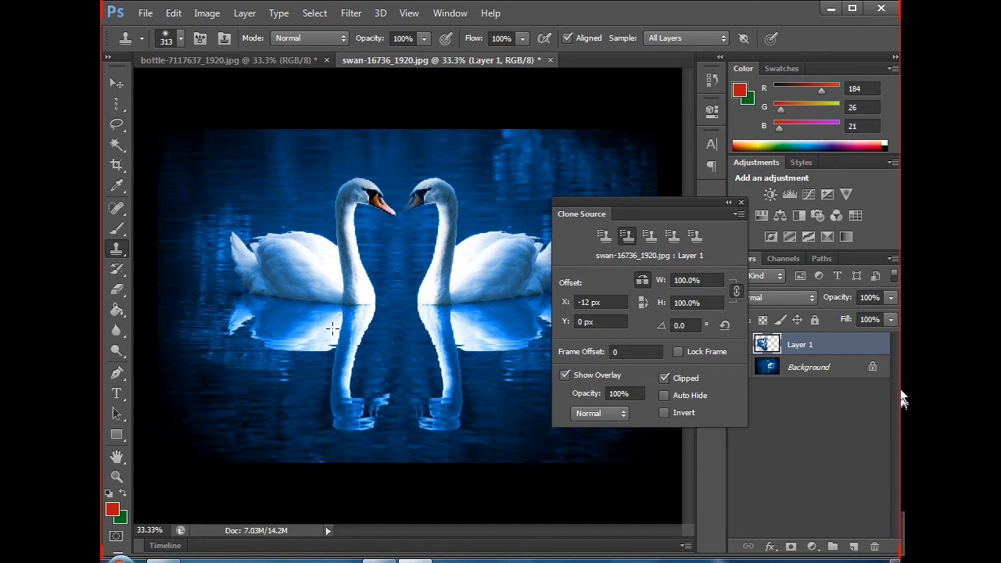
Erase the cloned water on Layer 1 that covers the original swan's beak and its reflected head with the Eraser tool.
click(117, 288)
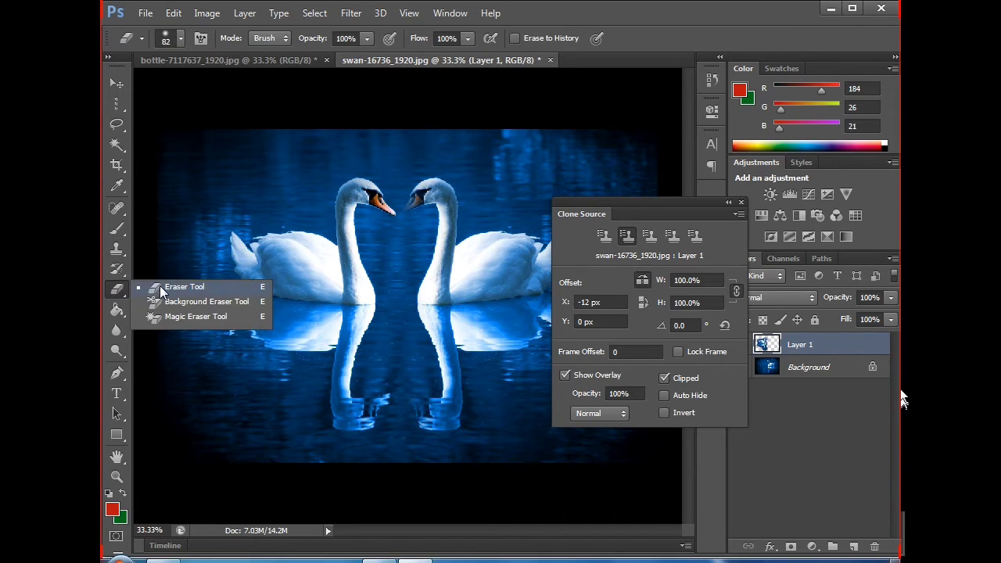
click(164, 293)
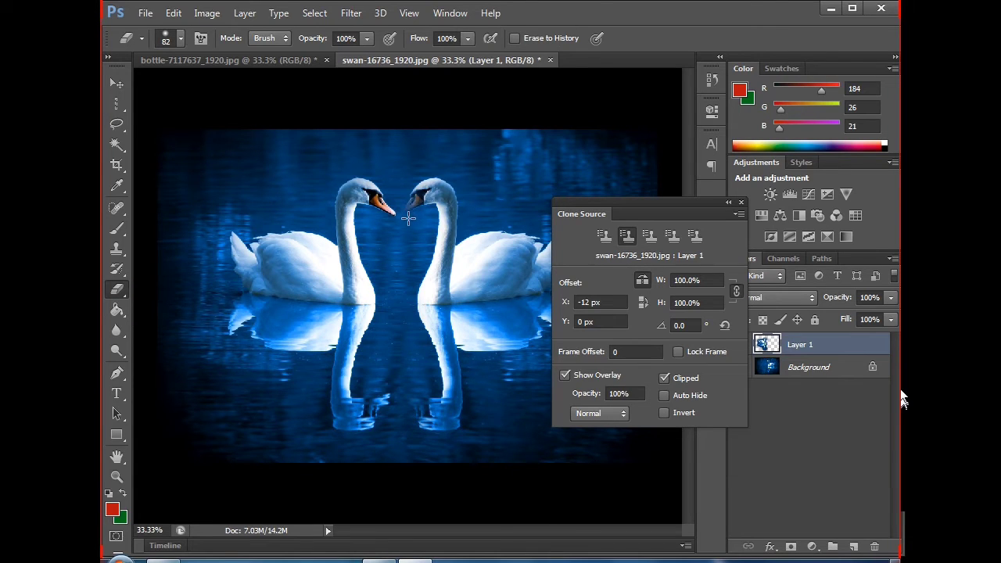
mouse_move(408, 218)
mouse_down()
mouse_move(407, 205)
mouse_move(405, 226)
mouse_up()
mouse_move(409, 370)
mouse_down()
mouse_move(409, 426)
mouse_move(403, 384)
mouse_up()
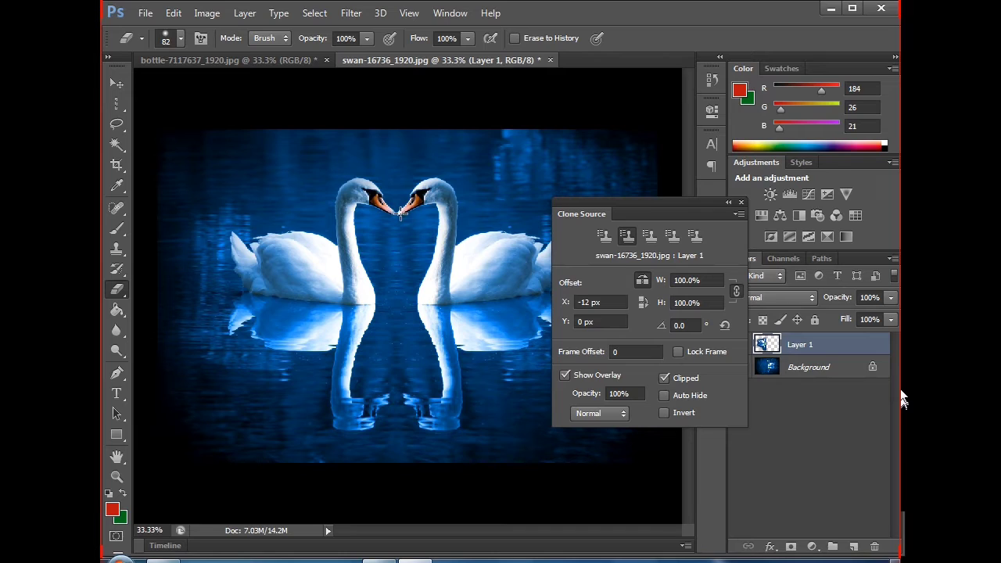
Rotate the cloned swan on Layer 1 by about -2.84 degrees and shift it until its beak meets the original's.
click(116, 83)
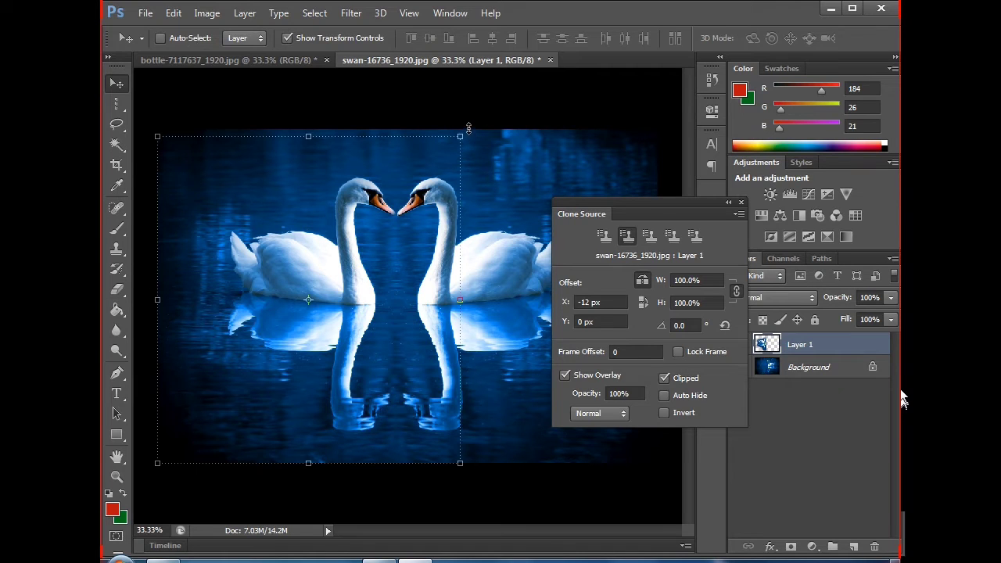
drag(468, 126, 465, 124)
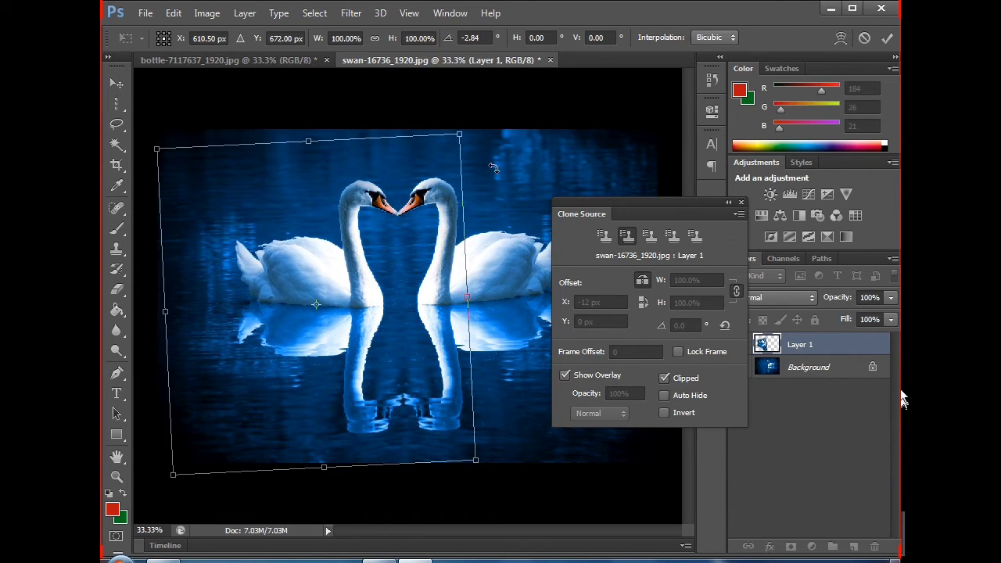
key(Return)
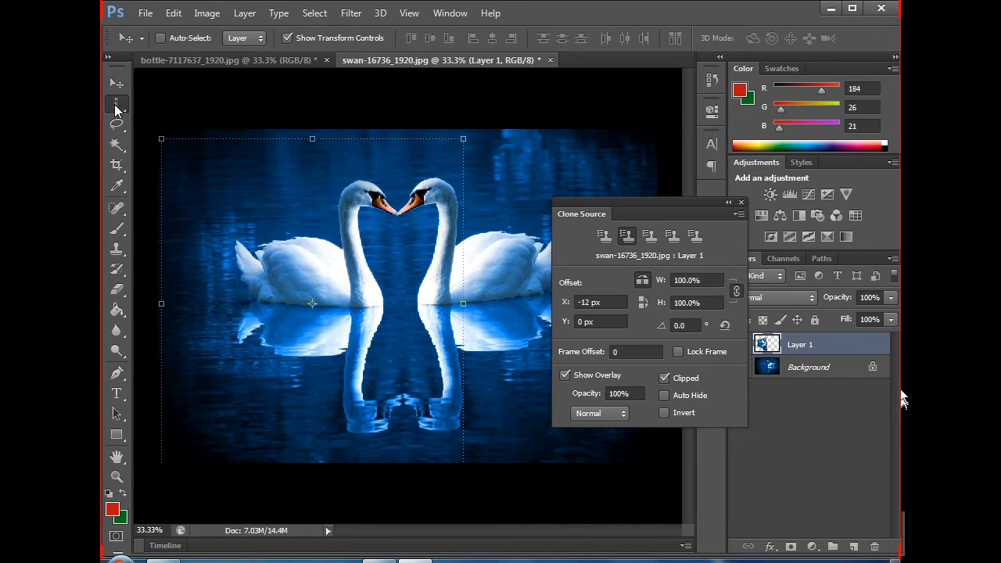
click(116, 103)
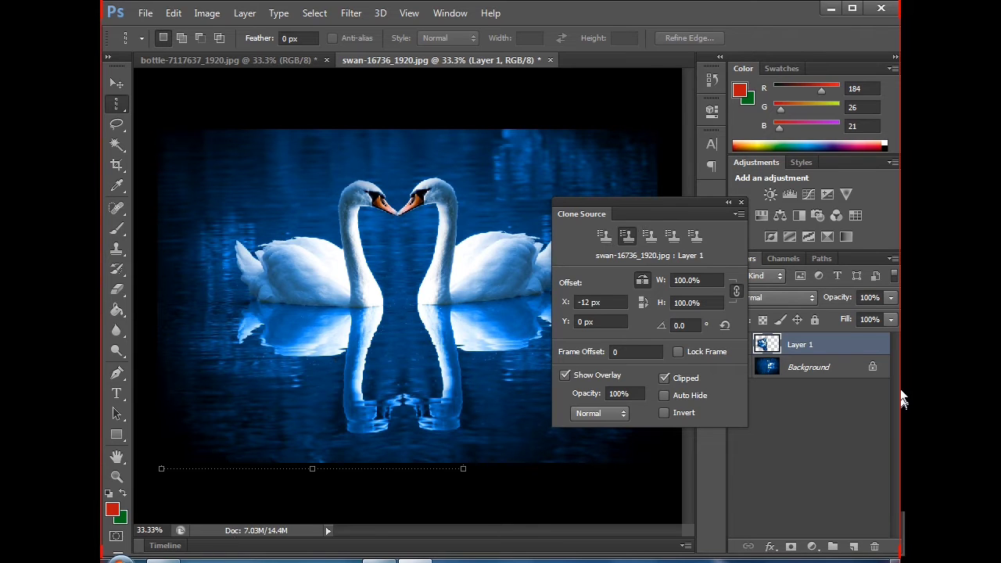
Open woman-7315671_1920 from the WORDPRESS folder as a separate document, and dock and collapse the Clone Source settings.
key(alt+Tab)
drag(531, 226, 579, 62)
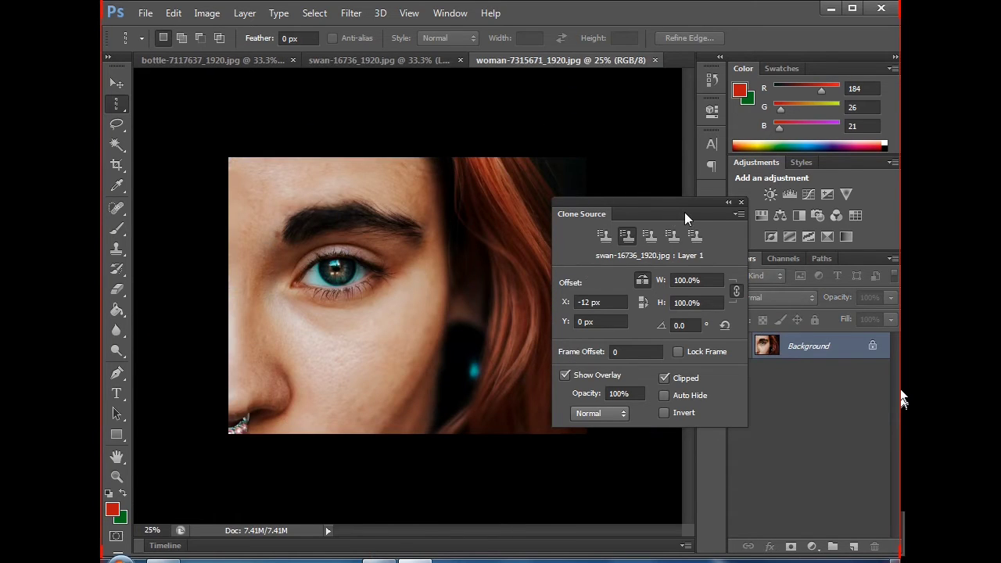
drag(684, 212, 597, 259)
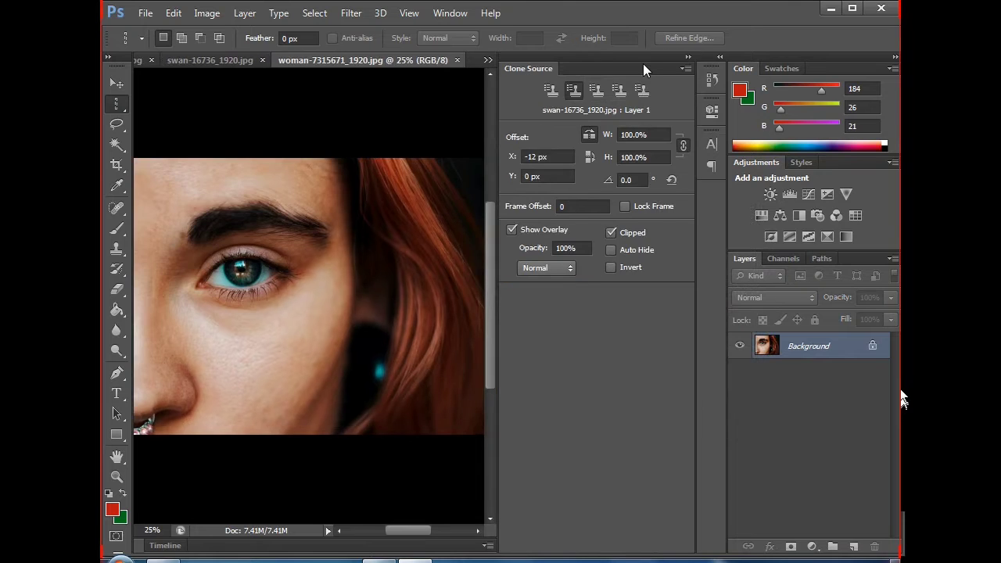
click(688, 61)
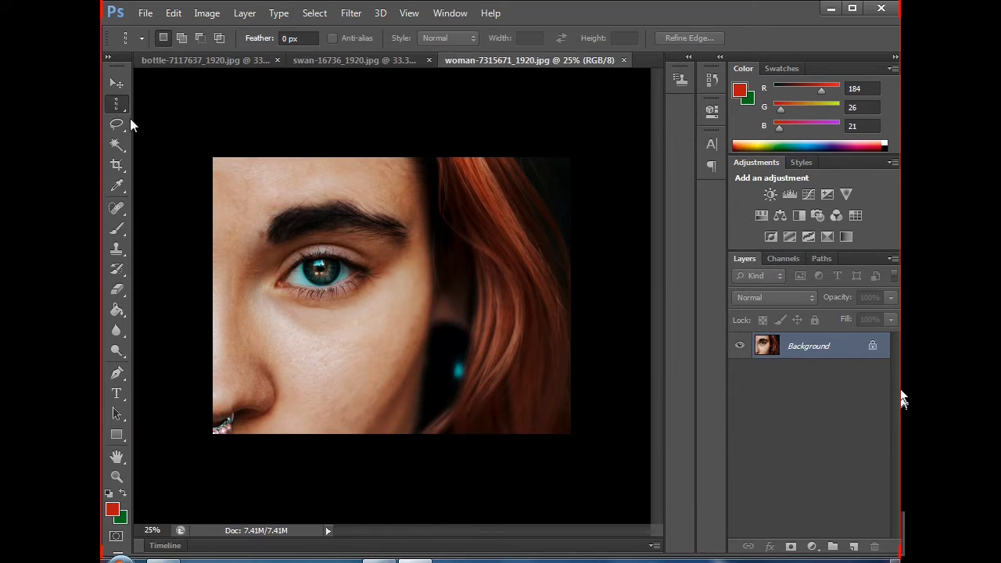
Add a new empty layer above the background of the woman photo.
click(118, 165)
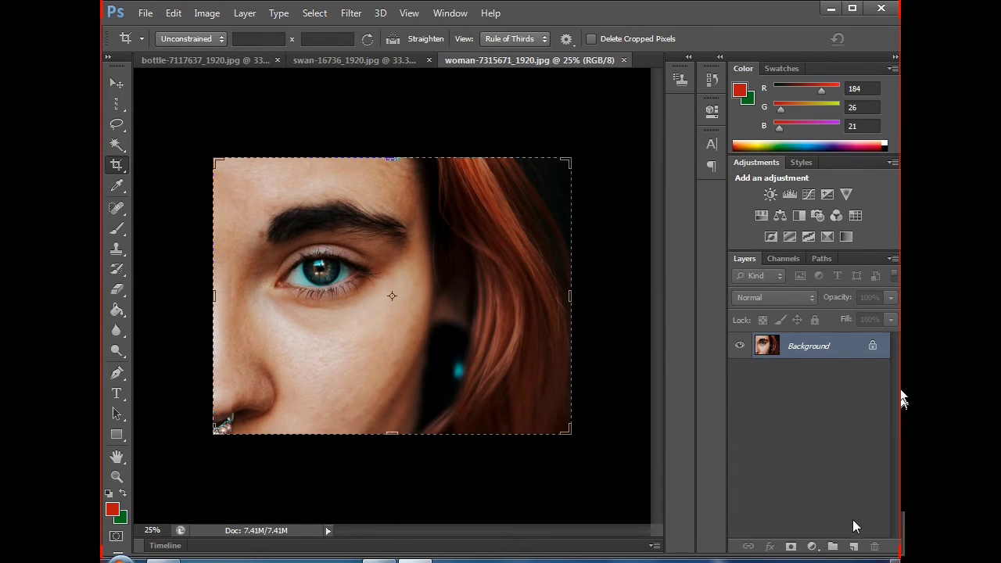
click(854, 546)
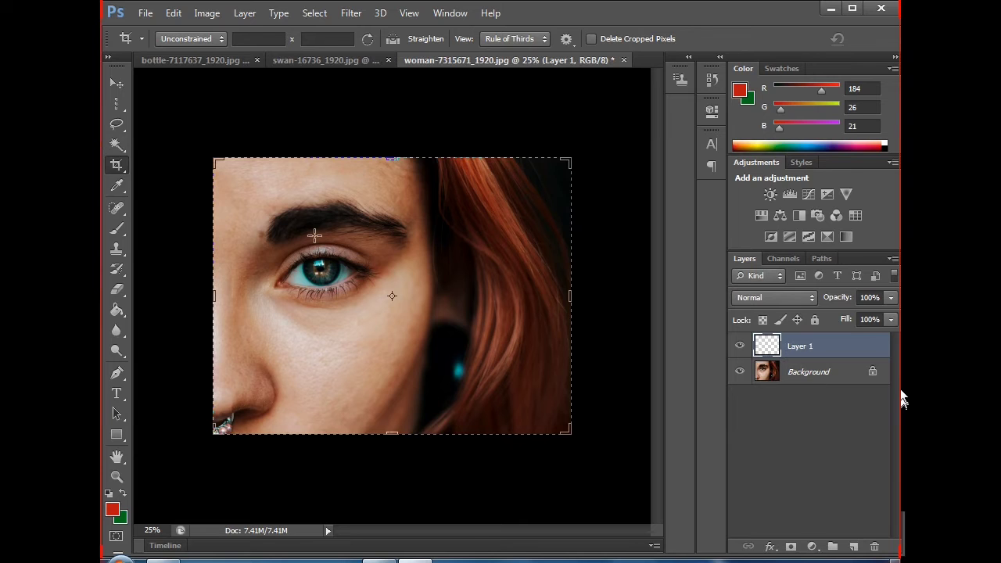
Extend the canvas to the left of the woman's face with the Crop tool to about double its width.
drag(218, 297, 290, 312)
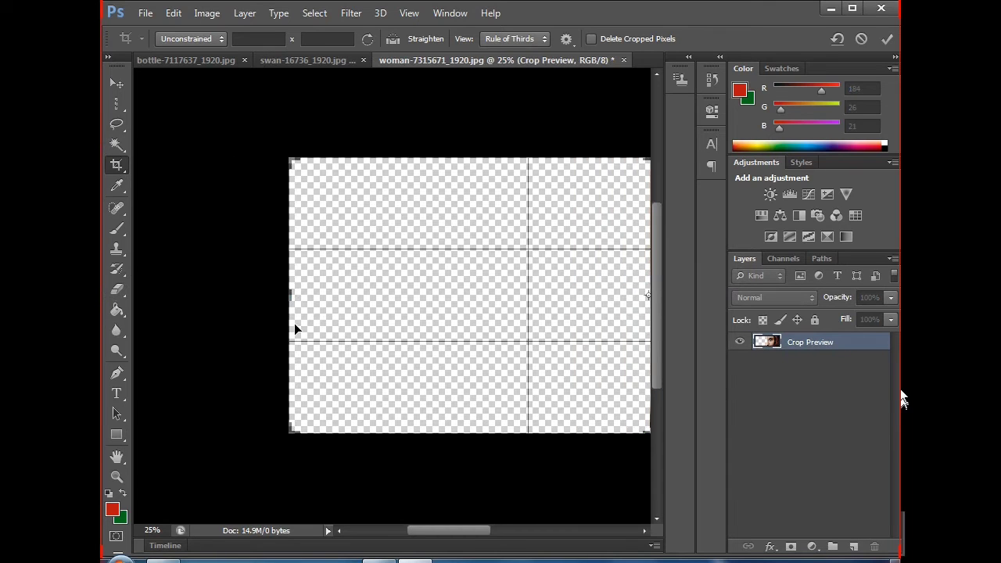
key(ctrl)
key(ctrl+minus)
key(ctrl+minus)
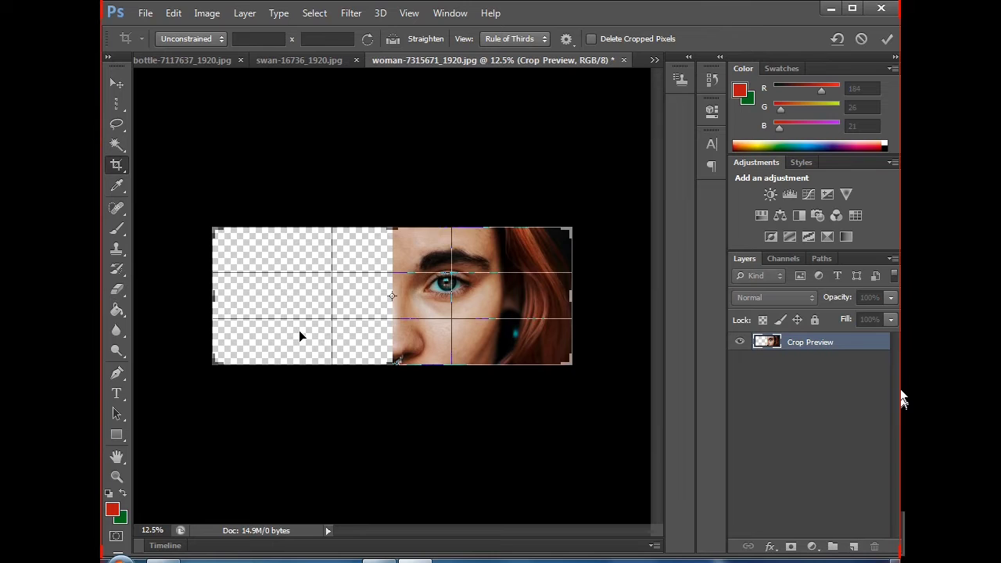
key(Return)
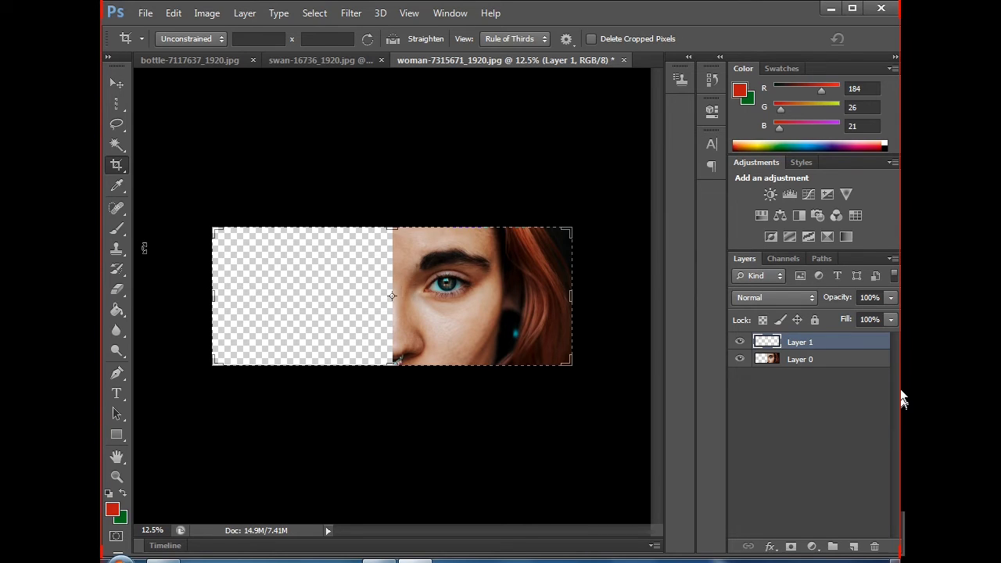
Activate the Clone Stamp tool, open the Clone Source settings and float them away from the empty half of the canvas.
click(116, 248)
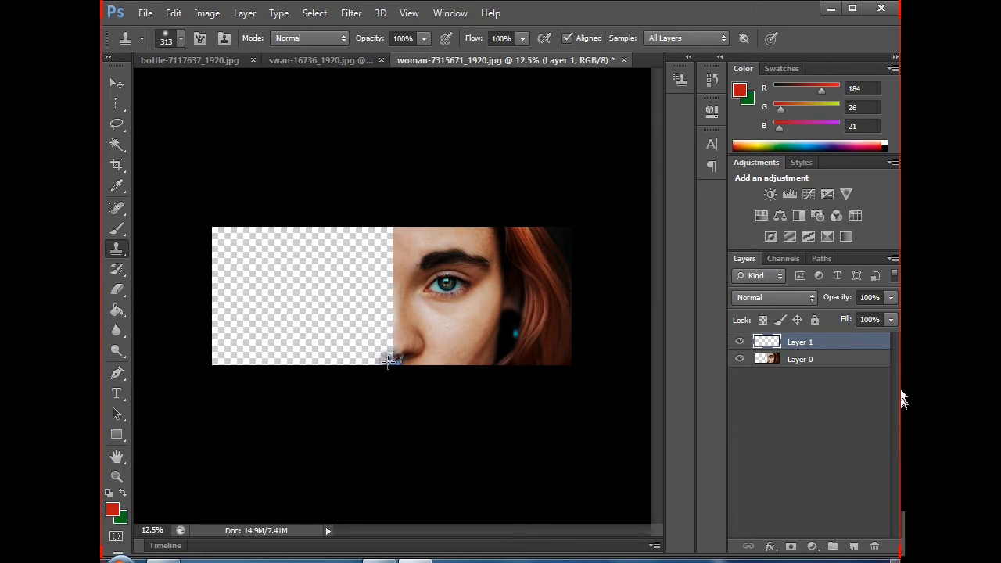
key(ctrl+plus)
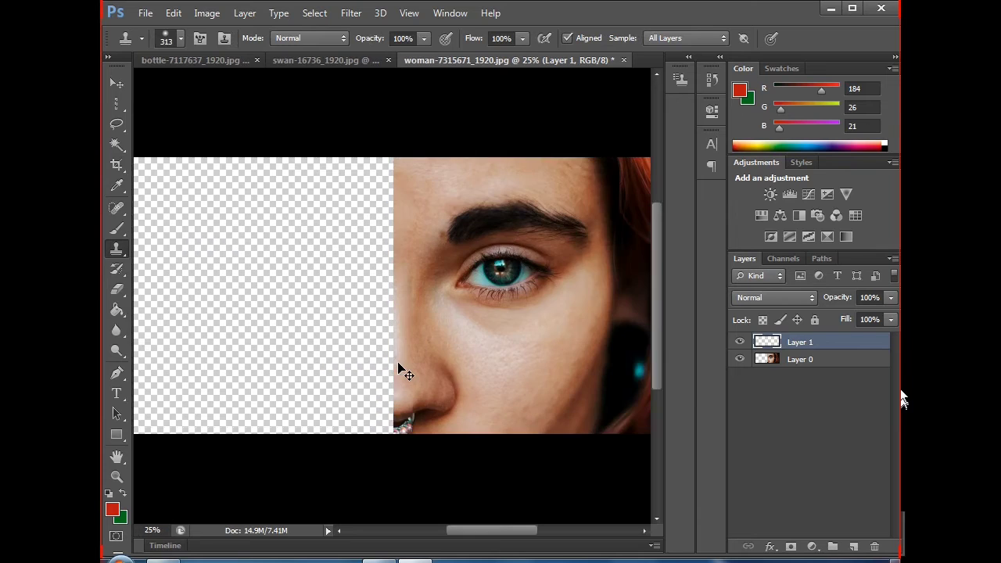
key(ctrl+minus)
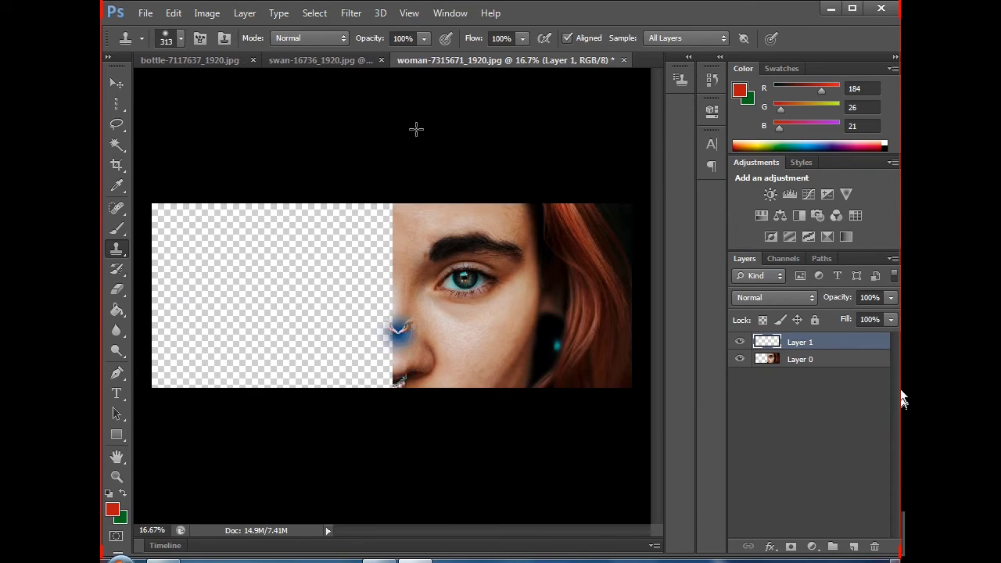
click(450, 13)
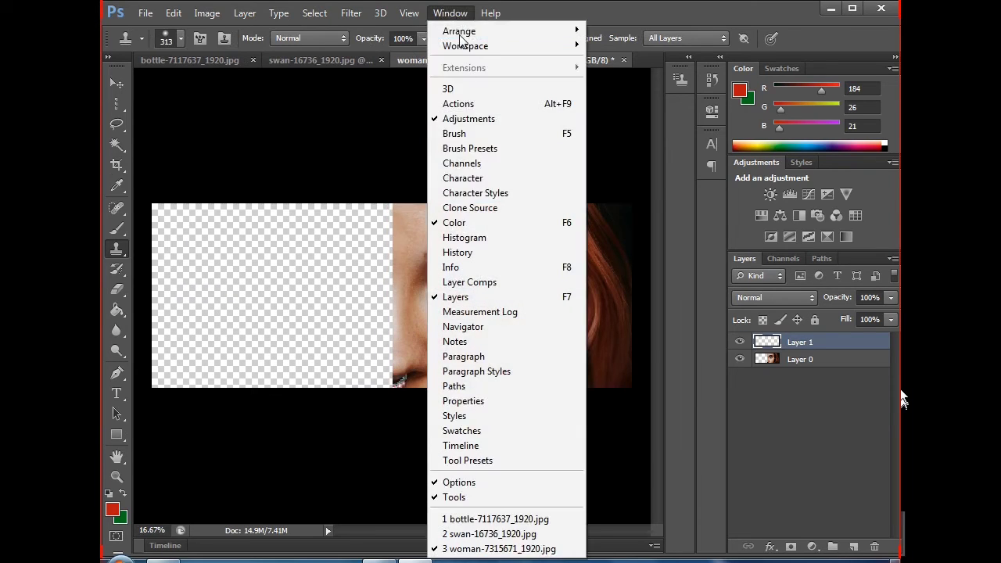
click(481, 209)
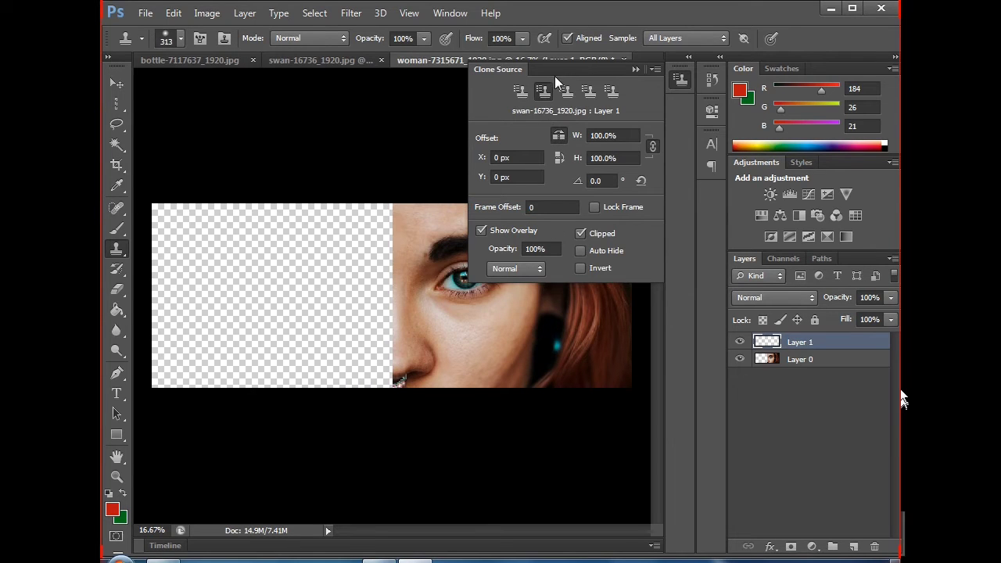
drag(559, 69, 633, 85)
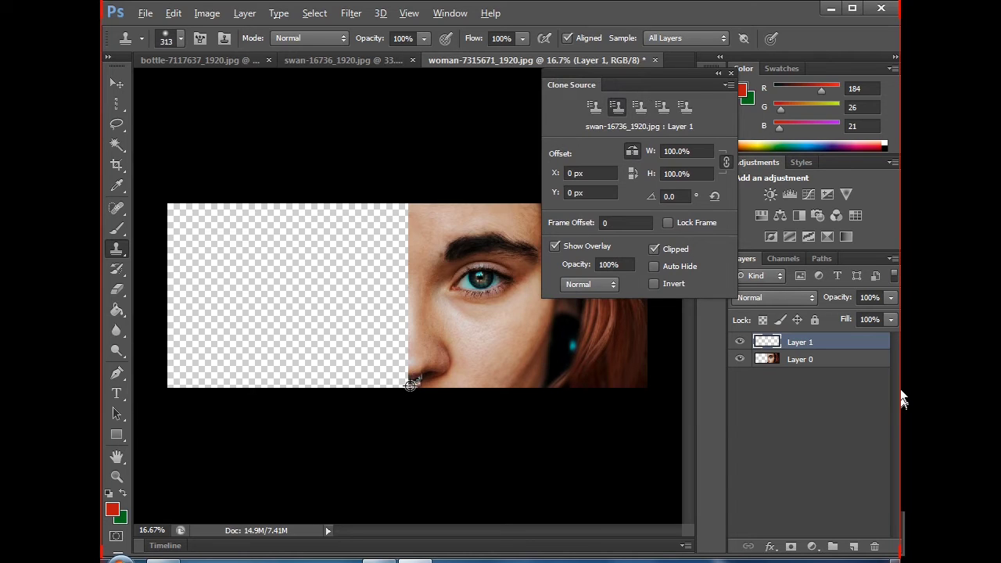
Sample the nose ring and clone the horizontally flipped half-face onto Layer 1 across the empty left area, then collapse the Clone Source settings.
alt+click(411, 384)
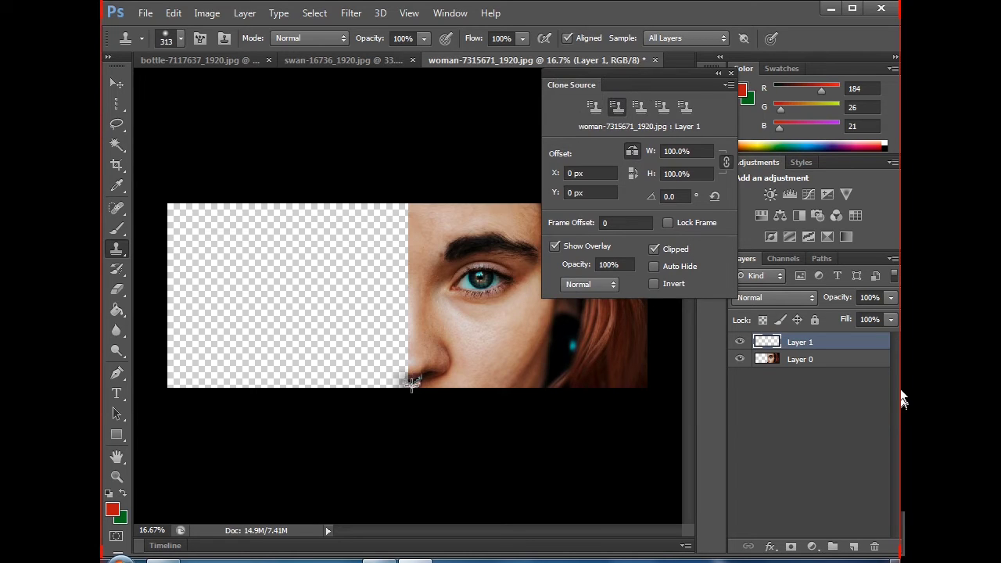
mouse_move(411, 384)
mouse_down()
mouse_move(411, 359)
mouse_move(411, 370)
mouse_move(400, 198)
mouse_move(394, 302)
mouse_move(371, 204)
mouse_move(381, 399)
mouse_move(393, 376)
mouse_move(375, 380)
mouse_move(357, 364)
mouse_move(347, 276)
mouse_move(368, 196)
mouse_move(328, 219)
mouse_move(352, 221)
mouse_move(322, 273)
mouse_move(342, 287)
mouse_move(330, 342)
mouse_move(323, 317)
mouse_move(345, 393)
mouse_move(328, 387)
mouse_move(317, 329)
mouse_move(316, 200)
mouse_move(292, 267)
mouse_move(298, 254)
mouse_move(312, 375)
mouse_move(298, 326)
mouse_move(328, 393)
mouse_move(298, 383)
mouse_move(265, 290)
mouse_move(290, 195)
mouse_move(279, 224)
mouse_move(320, 216)
mouse_move(256, 212)
mouse_move(257, 322)
mouse_move(247, 279)
mouse_move(286, 399)
mouse_move(251, 348)
mouse_move(233, 254)
mouse_move(252, 202)
mouse_move(249, 375)
mouse_move(226, 347)
mouse_move(246, 391)
mouse_move(230, 336)
mouse_move(242, 188)
mouse_move(200, 246)
mouse_move(209, 205)
mouse_move(218, 287)
mouse_move(200, 307)
mouse_move(193, 363)
mouse_move(201, 190)
mouse_move(188, 391)
mouse_move(153, 305)
mouse_move(174, 205)
mouse_move(199, 233)
mouse_move(166, 286)
mouse_move(186, 316)
mouse_move(180, 293)
mouse_move(180, 343)
mouse_up()
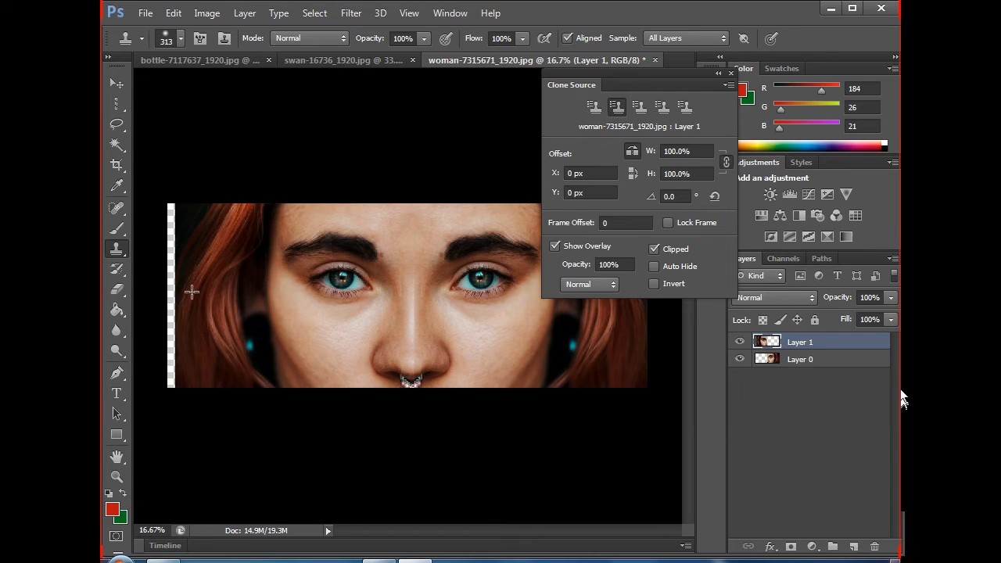
click(717, 74)
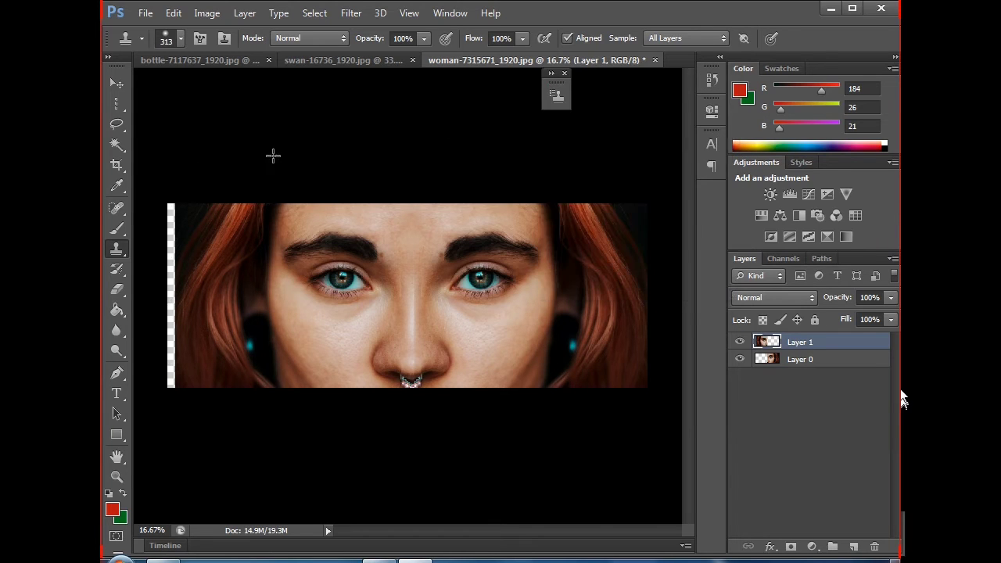
Crop off the narrow transparent strip along the left edge of the mirrored portrait.
click(117, 165)
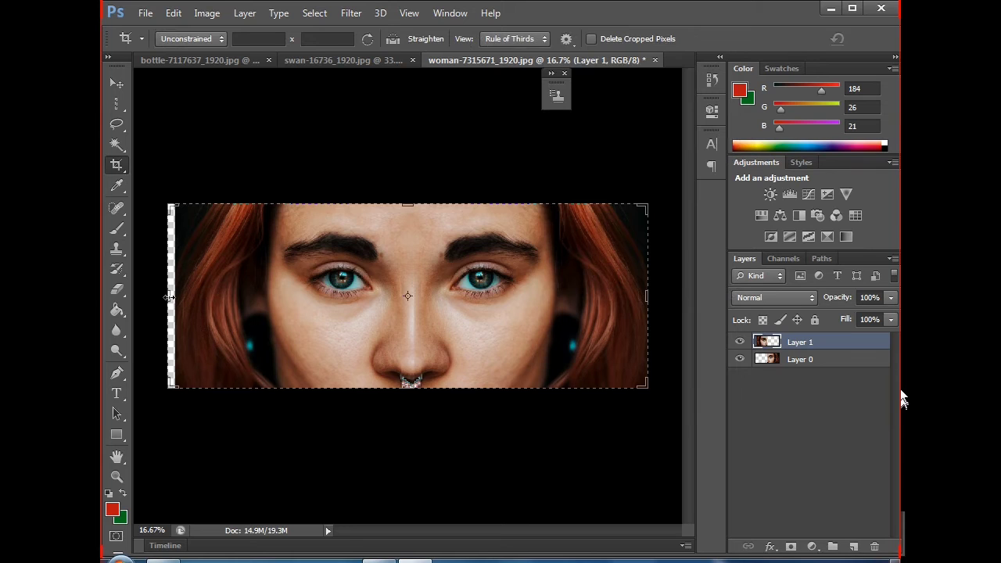
drag(169, 297, 174, 297)
double_click(362, 330)
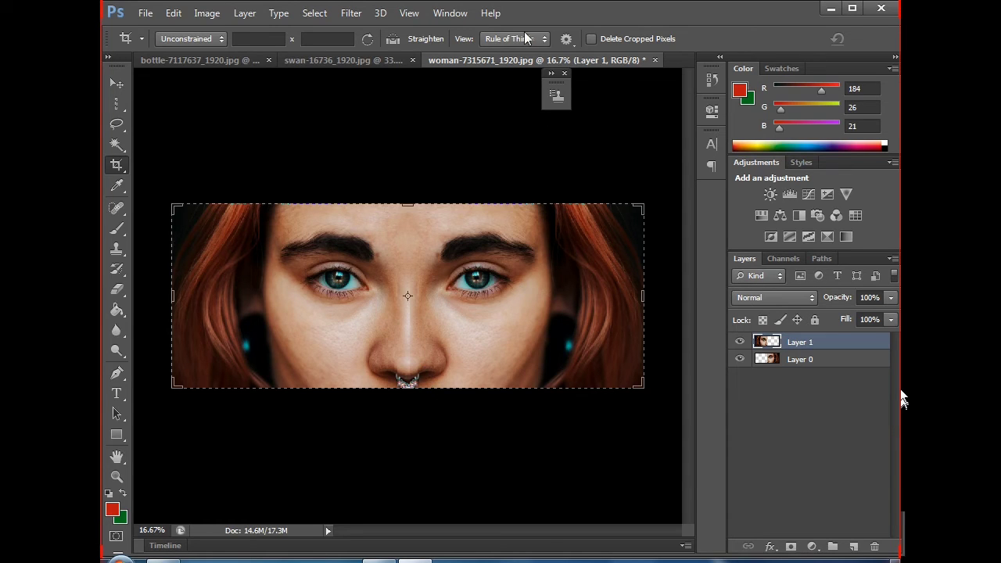
Reopen the Clone Source settings and place them over the lower part of the portrait.
click(439, 16)
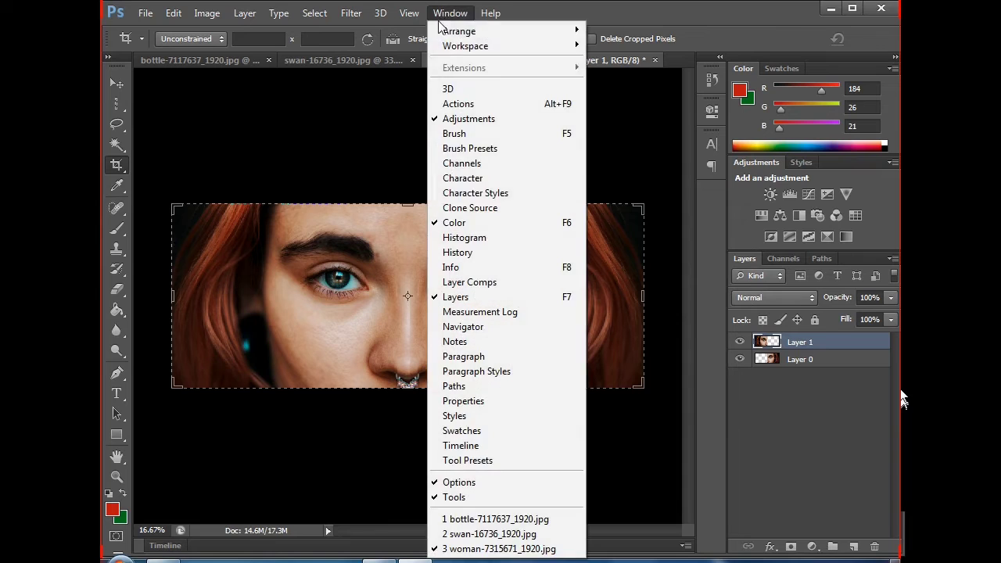
click(449, 213)
mouse_move(470, 83)
mouse_down()
mouse_move(532, 195)
mouse_move(553, 214)
mouse_move(568, 263)
mouse_up()
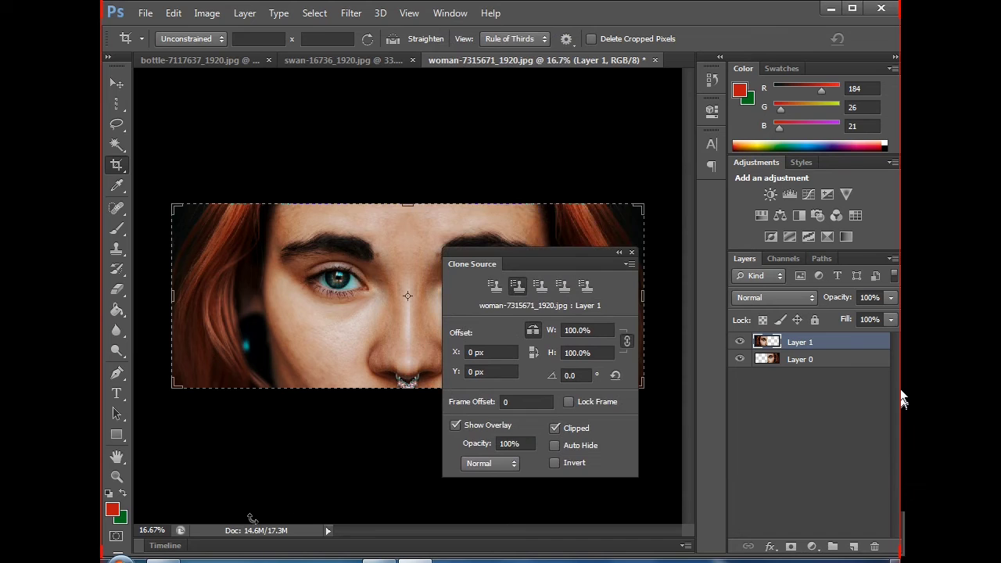
Review the bottle, swan and woman documents, comparing the swan and woman images with Layer 1 hidden and shown.
click(209, 61)
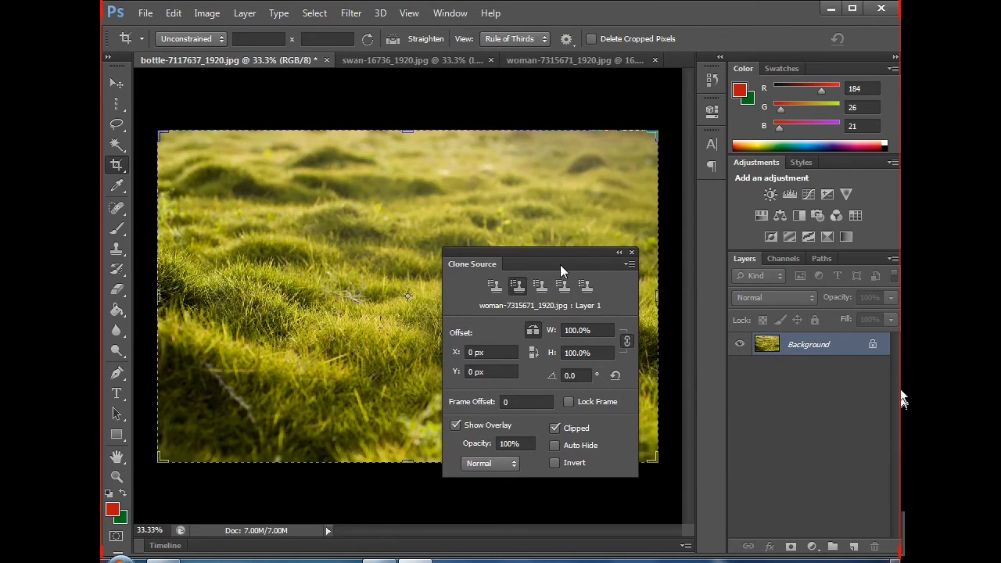
mouse_move(559, 265)
mouse_down()
mouse_move(535, 308)
mouse_move(339, 342)
mouse_move(248, 245)
mouse_up()
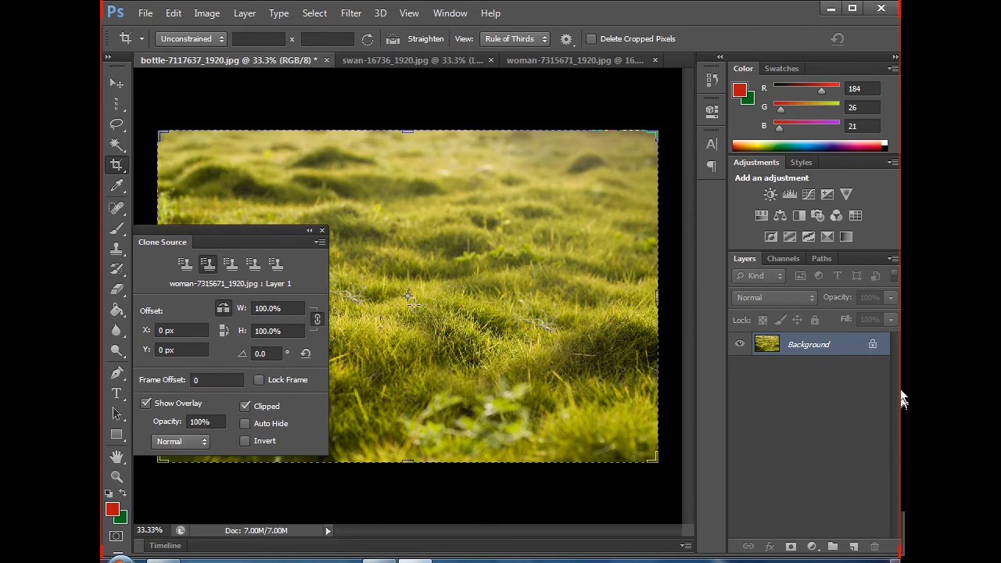
click(405, 61)
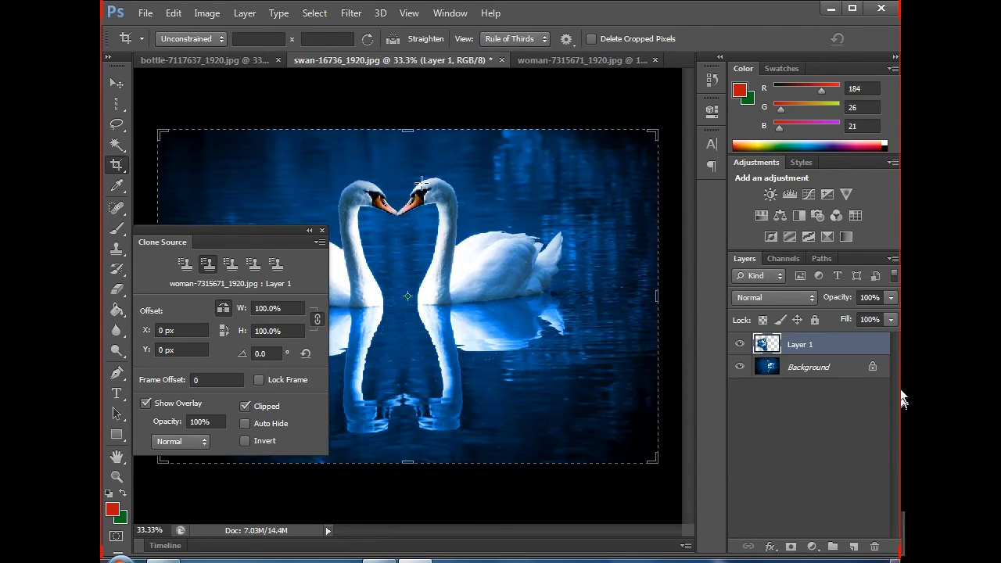
mouse_move(240, 228)
mouse_down()
mouse_move(666, 231)
mouse_move(540, 289)
mouse_up()
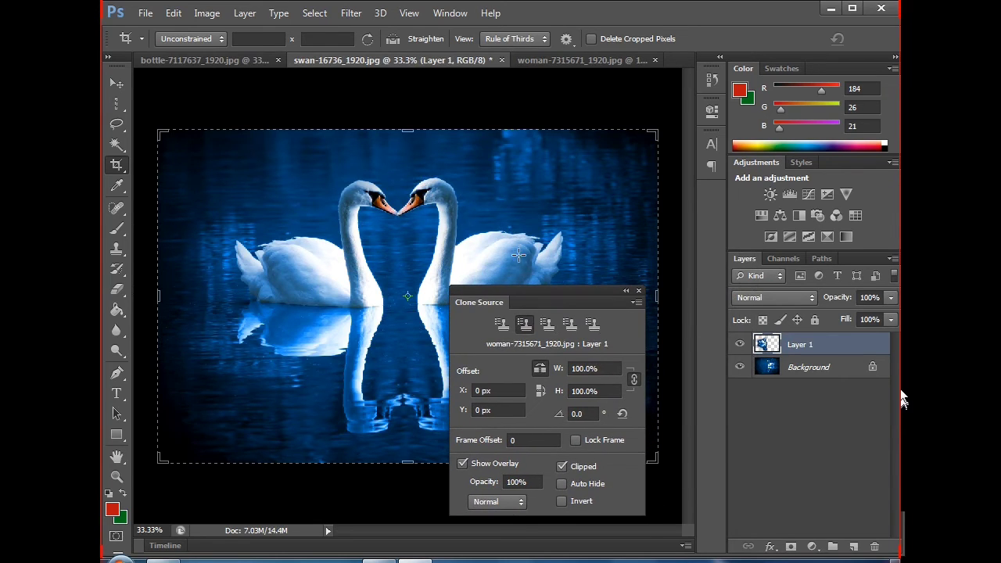
click(739, 345)
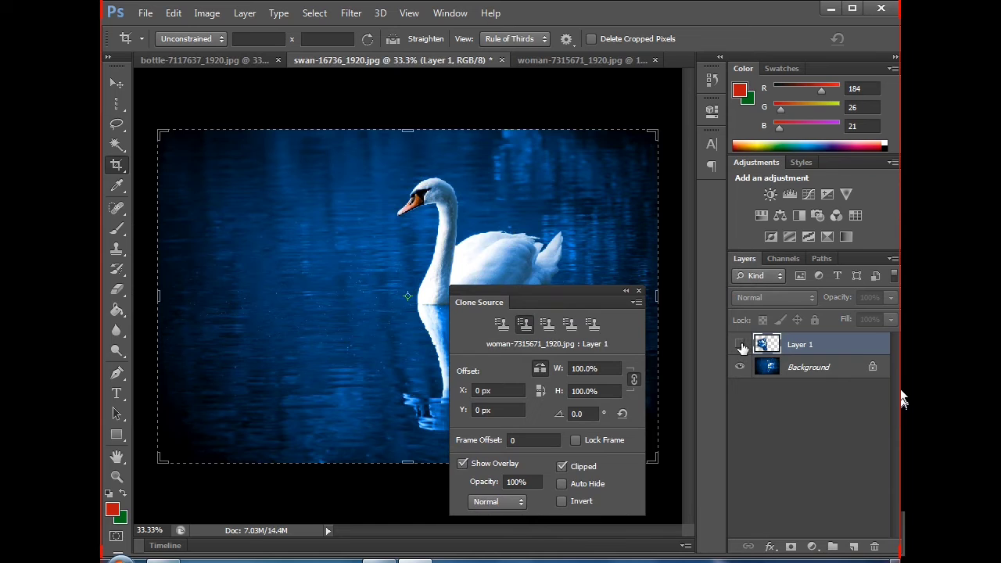
click(739, 345)
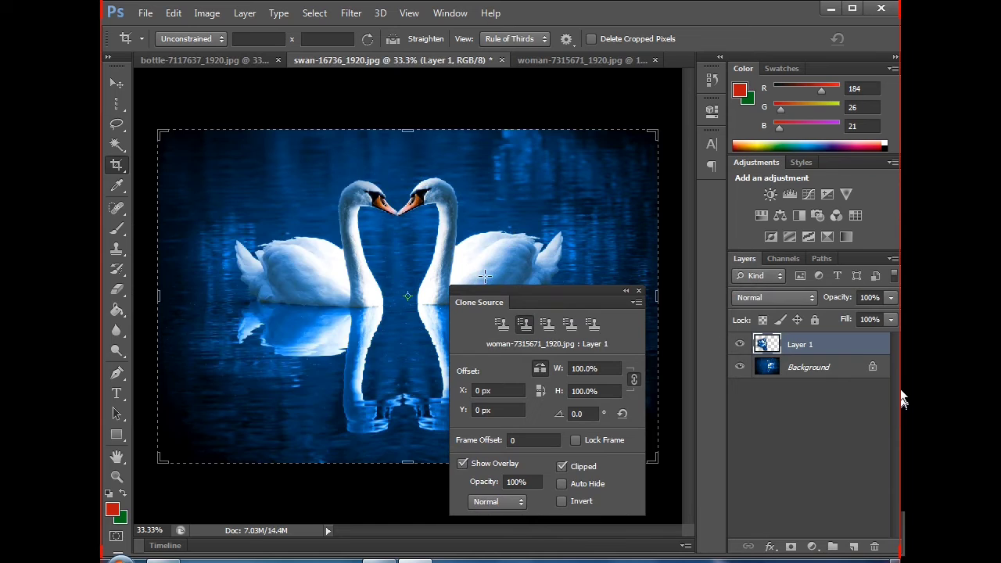
click(558, 63)
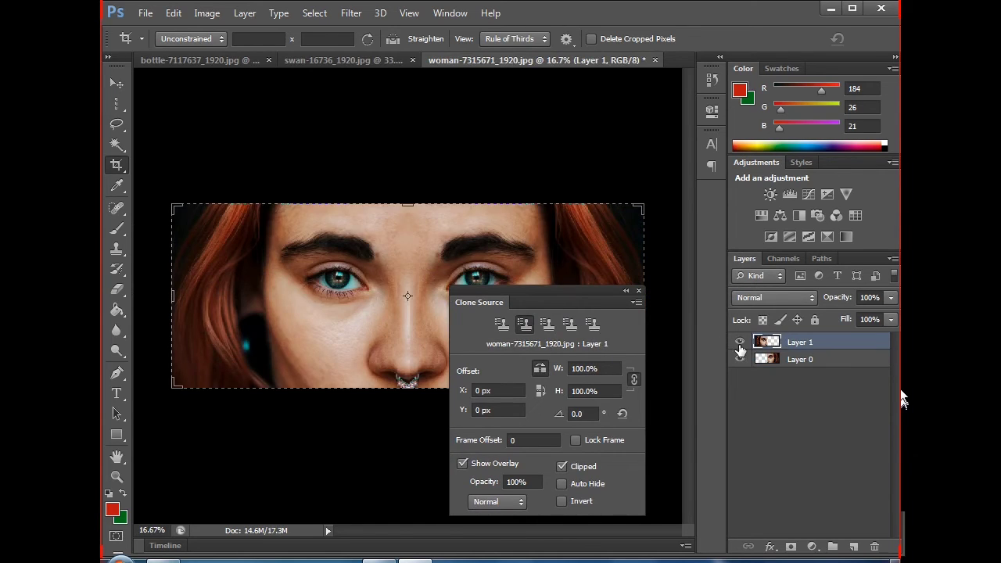
click(739, 344)
click(738, 345)
Turn on vertical flip in the Clone Source settings and move them mostly clear of the face.
mouse_move(553, 306)
mouse_down()
mouse_move(516, 227)
mouse_move(456, 168)
mouse_up()
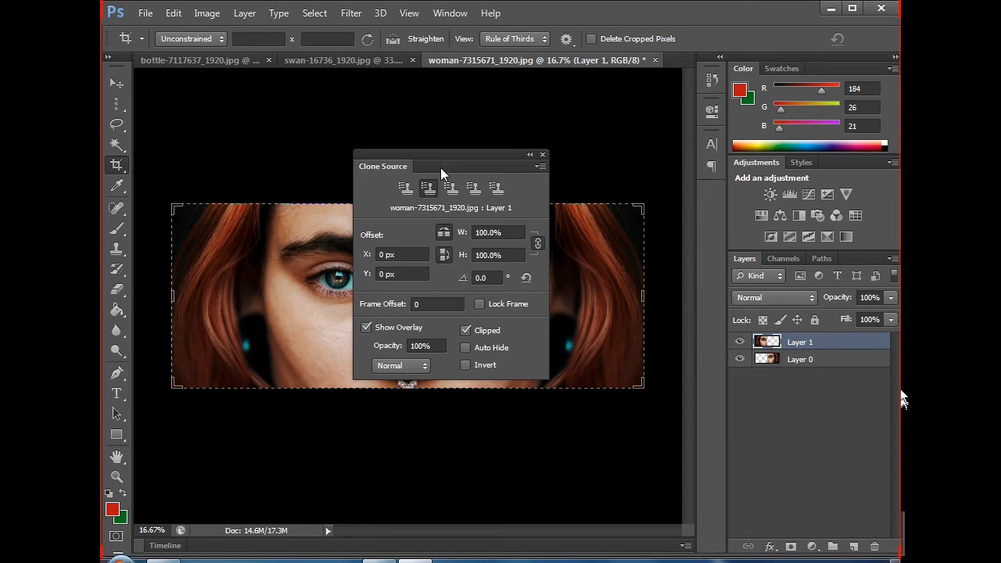
mouse_move(445, 165)
mouse_down()
mouse_move(534, 90)
mouse_move(603, 100)
mouse_up()
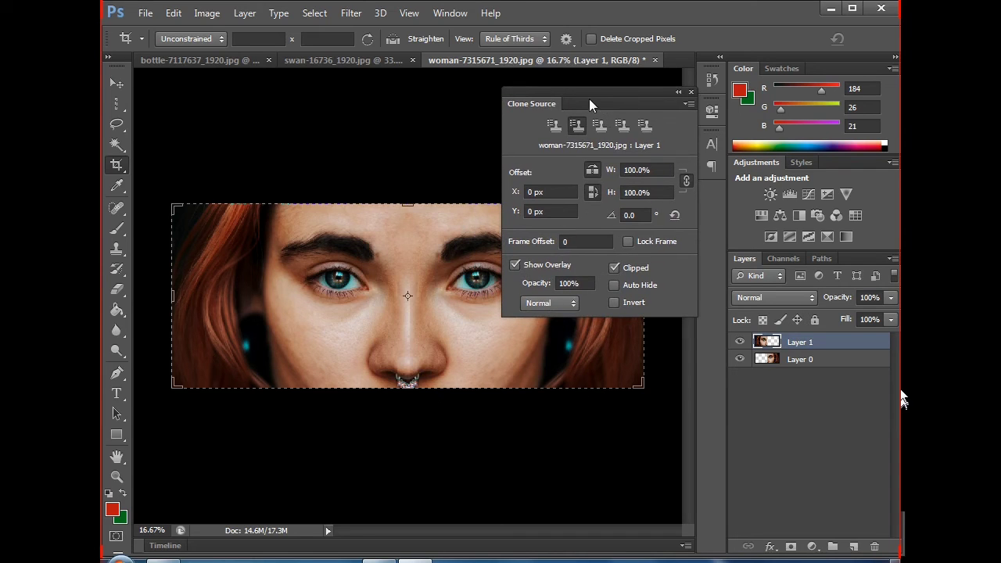
drag(590, 100, 625, 99)
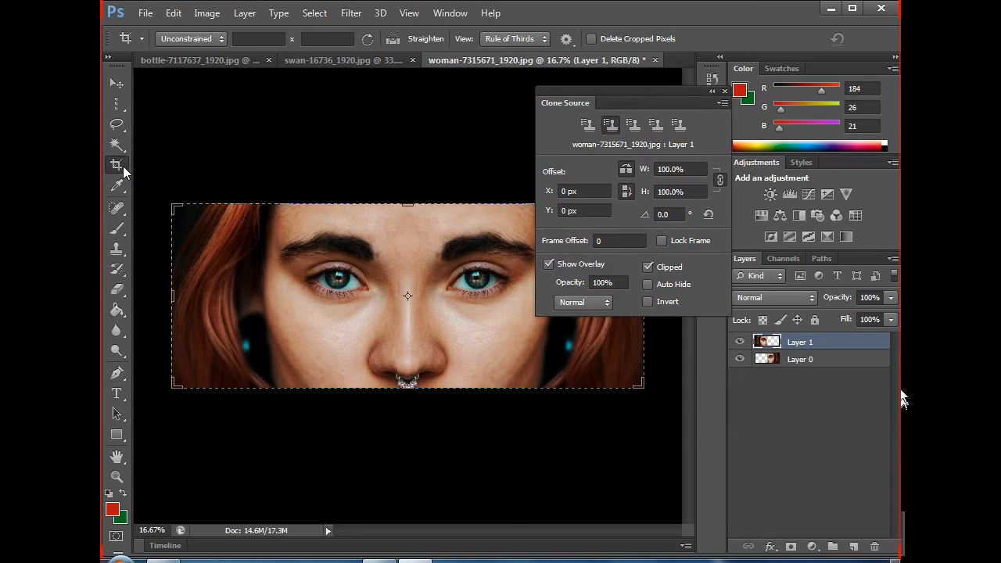
Extend the canvas below the mirrored face with the Crop tool to nearly double its height.
drag(412, 387, 420, 471)
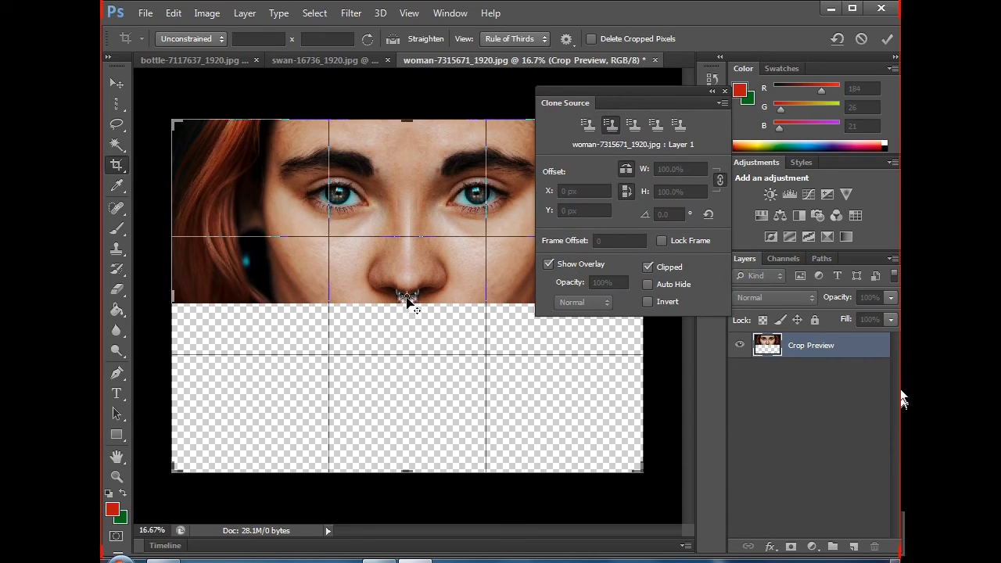
key(Return)
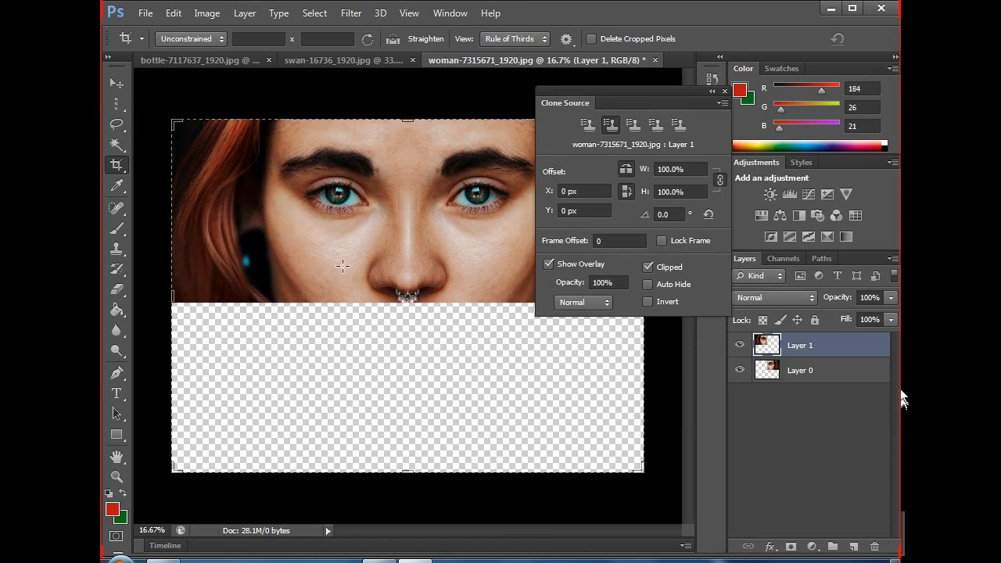
Sample the nose ring with the Clone Stamp tool and clone the upside-down face over the right half of the new empty area.
click(116, 250)
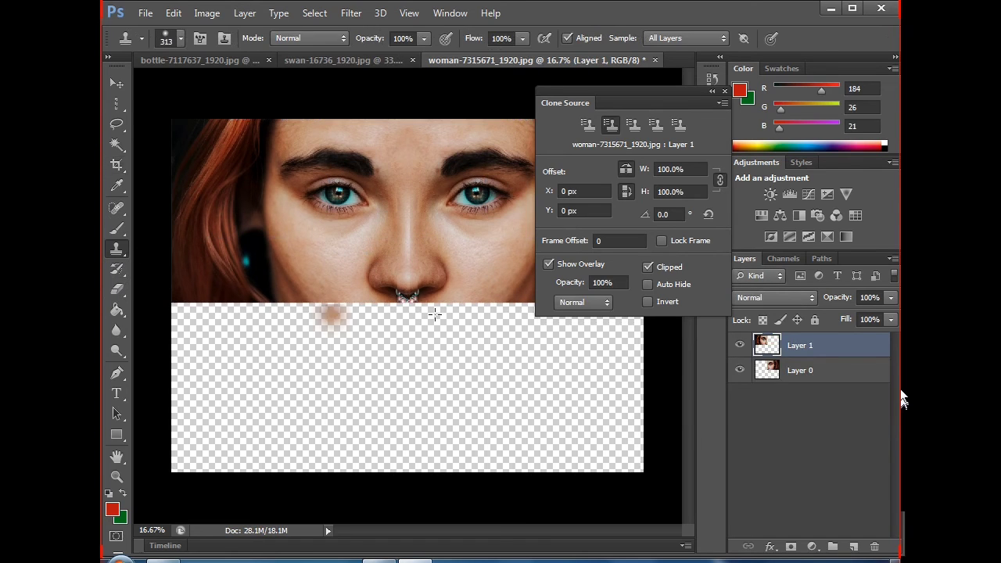
key(alt)
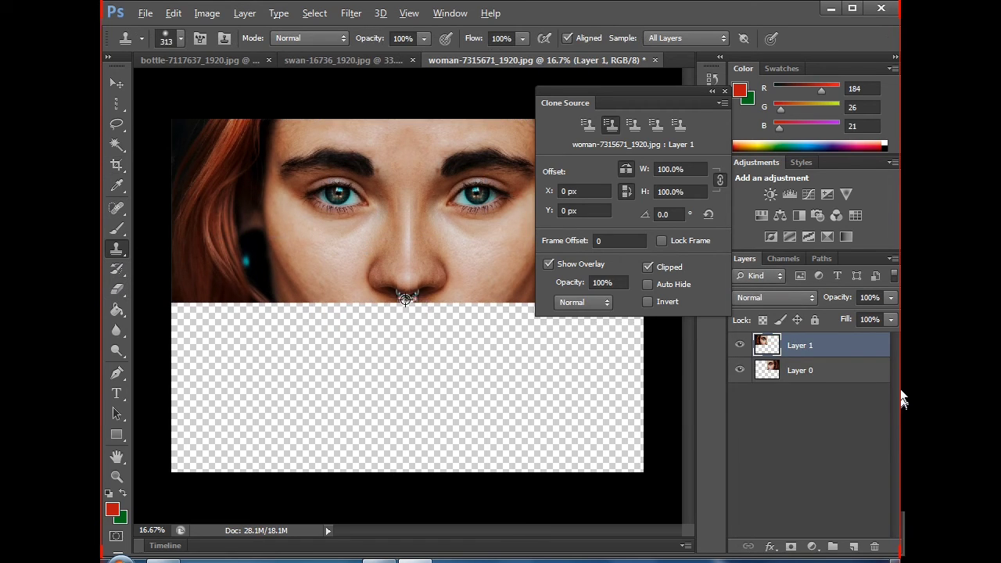
alt+click(407, 301)
mouse_move(406, 301)
mouse_down()
mouse_move(610, 319)
mouse_move(625, 368)
mouse_move(631, 354)
mouse_move(563, 348)
mouse_move(633, 379)
mouse_move(503, 336)
mouse_move(484, 297)
mouse_move(597, 300)
mouse_move(621, 381)
mouse_move(652, 392)
mouse_move(649, 431)
mouse_move(469, 445)
mouse_move(565, 482)
mouse_move(587, 405)
mouse_move(629, 412)
mouse_move(637, 468)
mouse_move(469, 381)
mouse_up()
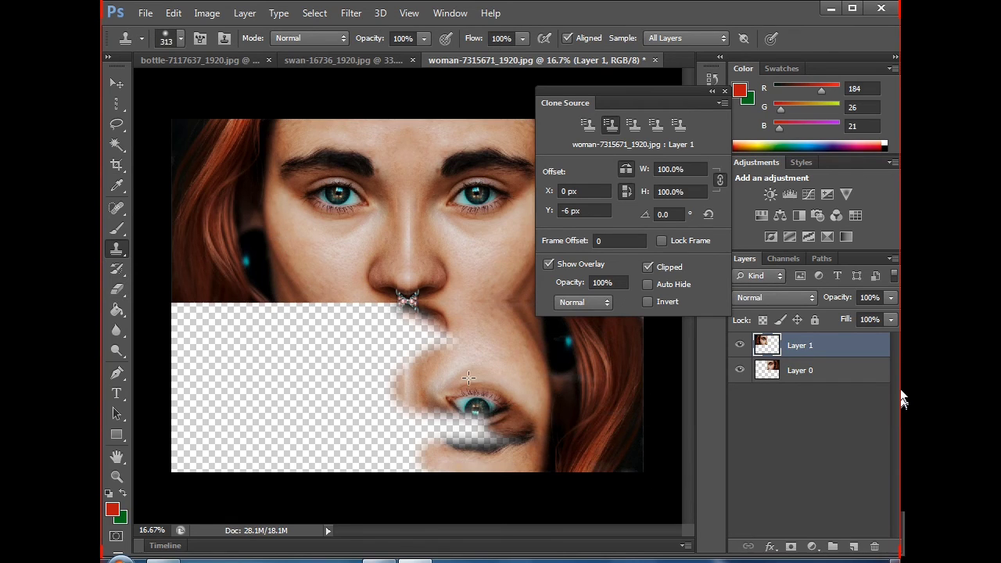
Enlarge the Clone Stamp brush to 453 px, clone the rest of the upside-down face across the empty area, and collapse the Clone Source settings.
right_click(482, 388)
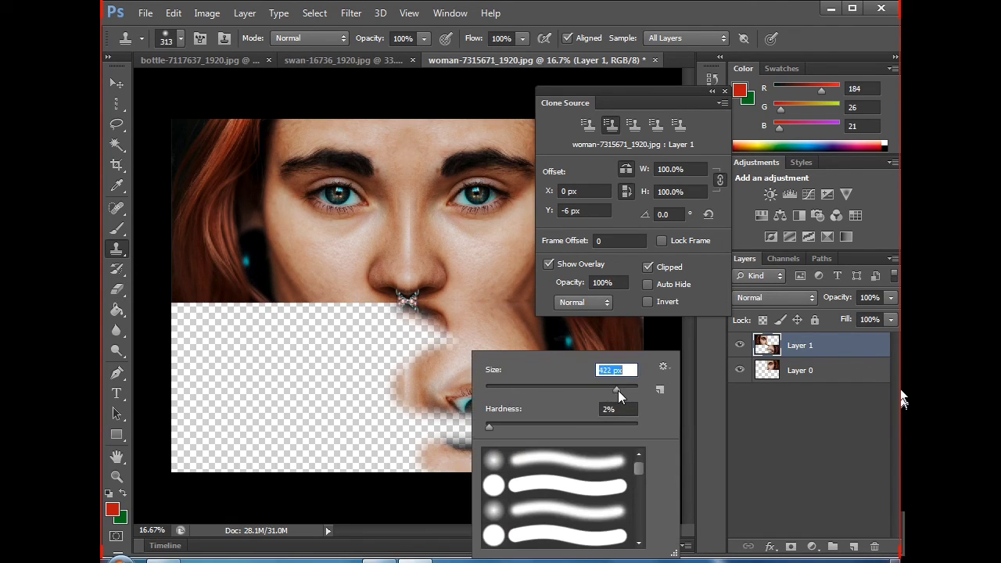
drag(617, 390, 623, 390)
mouse_move(453, 399)
mouse_down()
mouse_move(471, 447)
mouse_move(499, 421)
mouse_move(451, 438)
mouse_move(418, 415)
mouse_move(407, 306)
mouse_move(485, 335)
mouse_move(200, 333)
mouse_move(190, 332)
mouse_move(396, 327)
mouse_move(166, 313)
mouse_move(259, 312)
mouse_move(191, 312)
mouse_up()
mouse_move(417, 428)
mouse_down()
mouse_move(247, 438)
mouse_move(361, 392)
mouse_move(193, 391)
mouse_move(191, 438)
mouse_move(379, 462)
mouse_move(158, 413)
mouse_move(279, 386)
mouse_move(267, 366)
mouse_move(149, 350)
mouse_move(242, 392)
mouse_move(198, 443)
mouse_move(277, 441)
mouse_move(220, 460)
mouse_move(290, 464)
mouse_up()
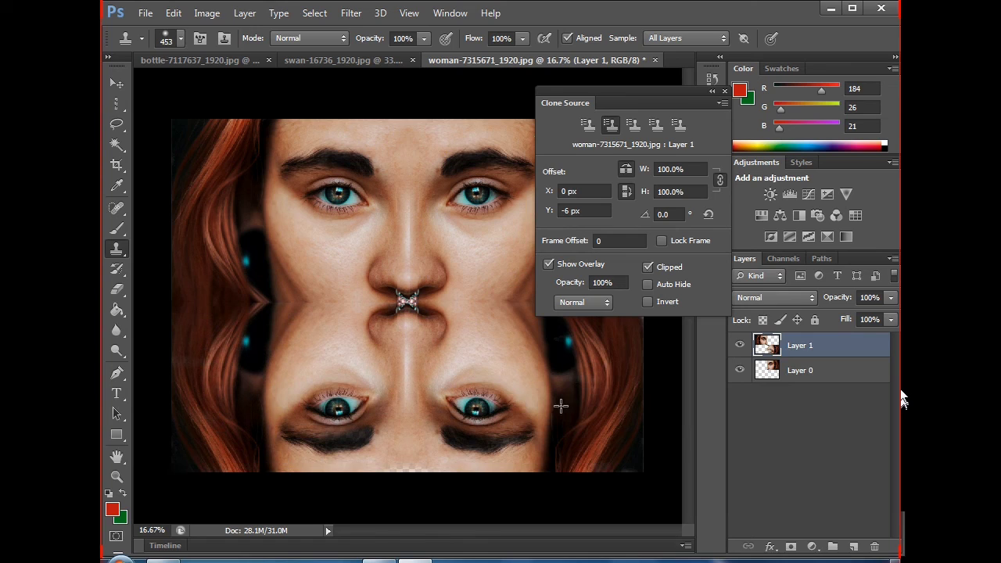
click(711, 92)
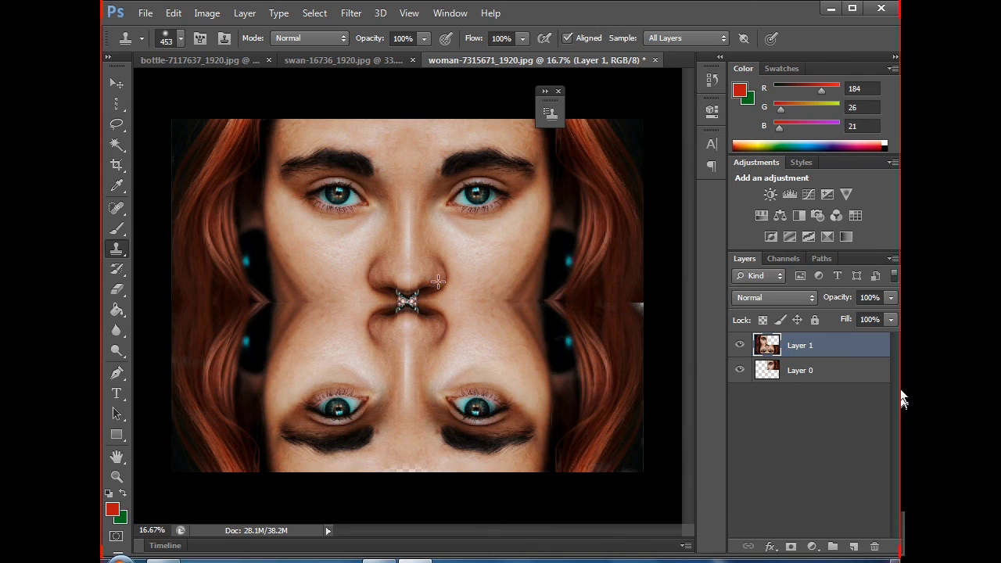
Examine the Show Overlay option and the overlay blend modes in the Clone Source settings, keeping Normal, and collapse the settings.
click(450, 14)
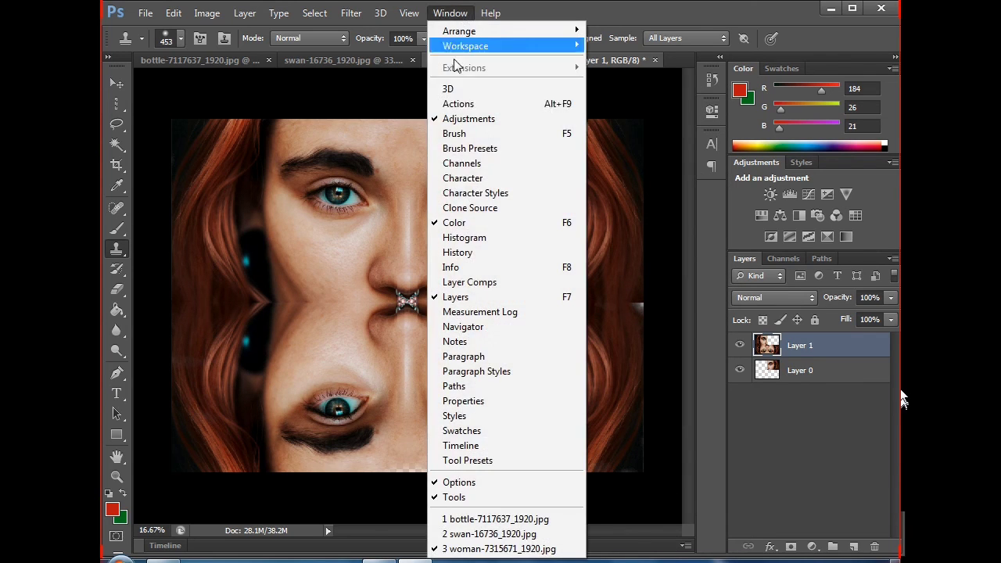
click(470, 208)
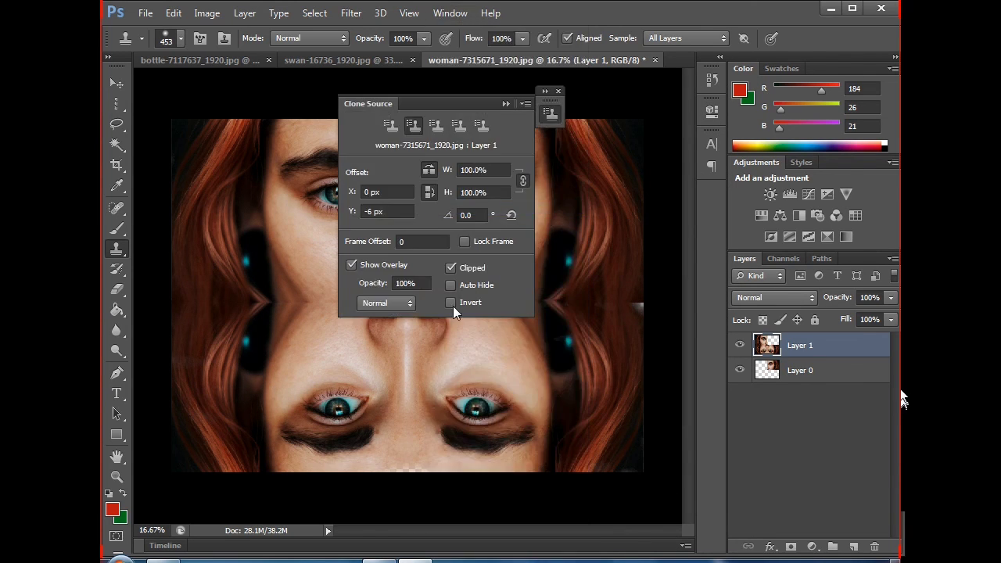
click(351, 265)
click(408, 304)
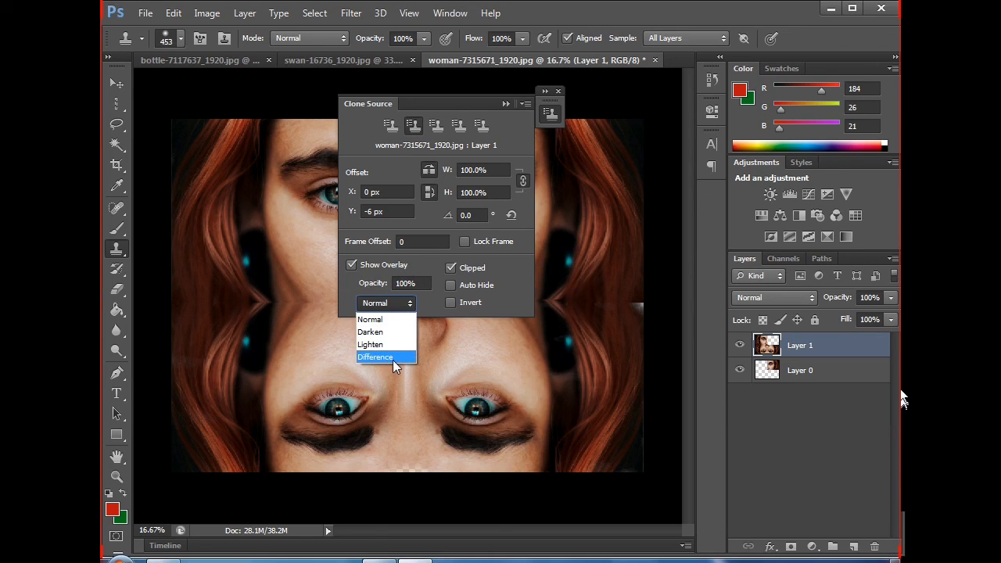
click(409, 304)
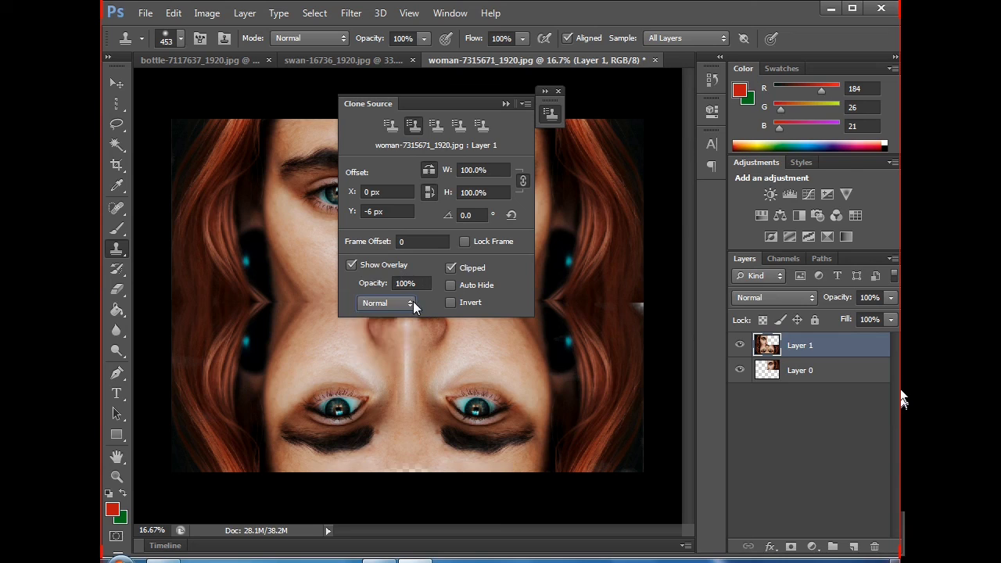
click(506, 104)
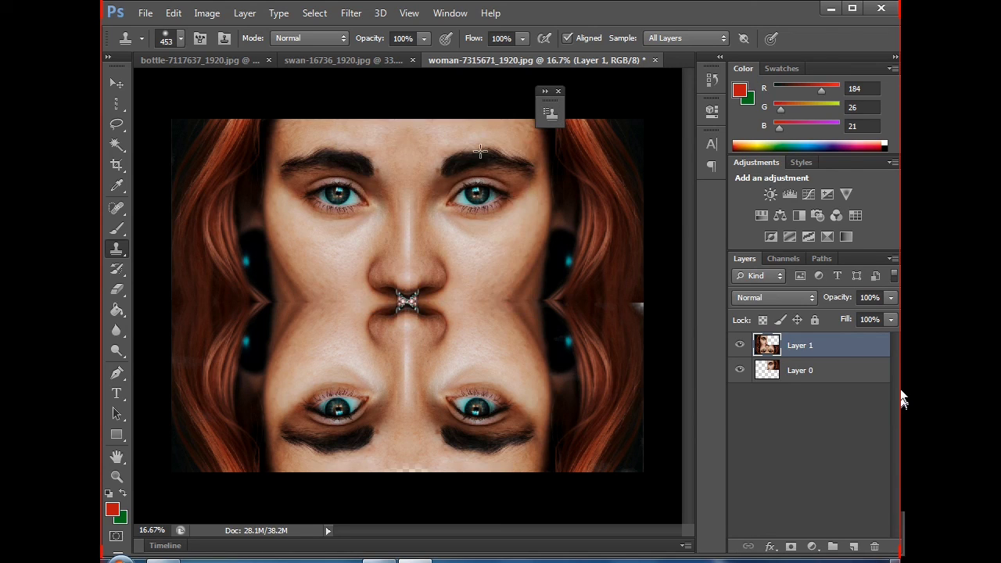